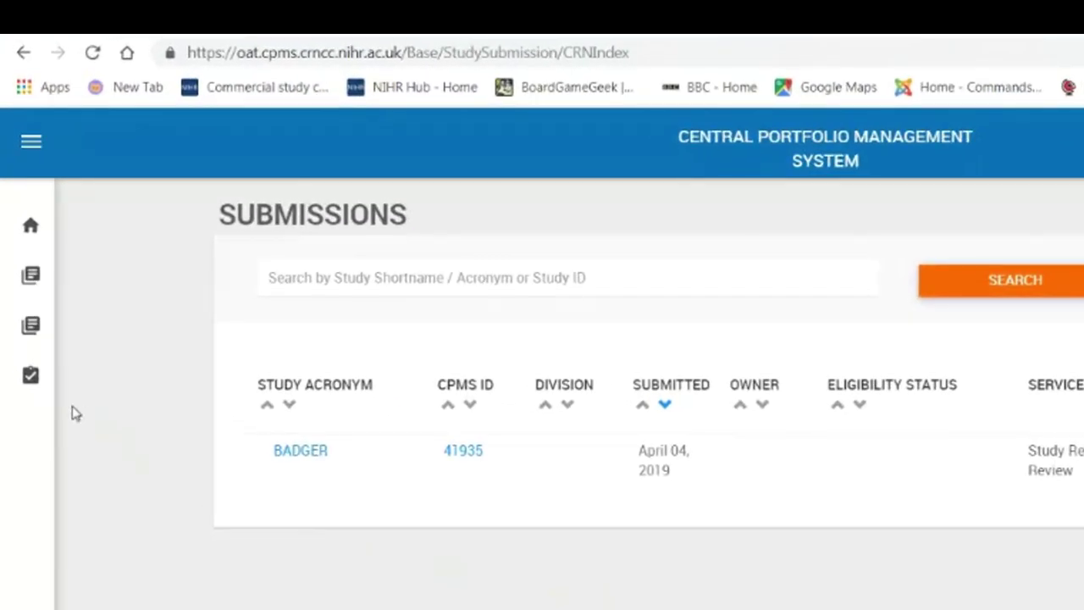
Open the CRN study submissions list and examine the BADGER study's acronym, services and status.
mouse_move(18, 263)
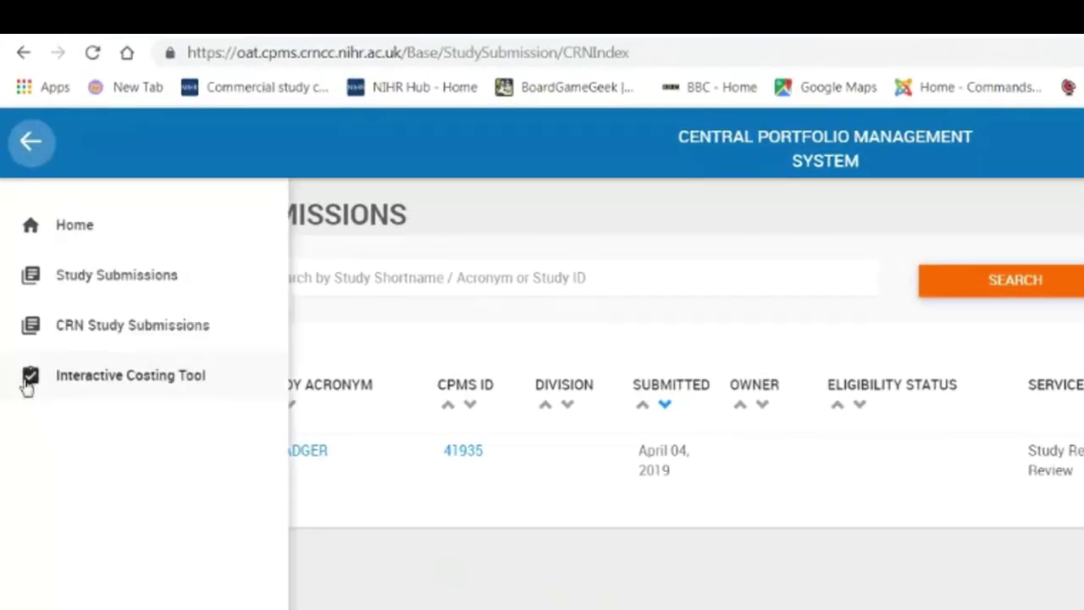
left_click(72, 332)
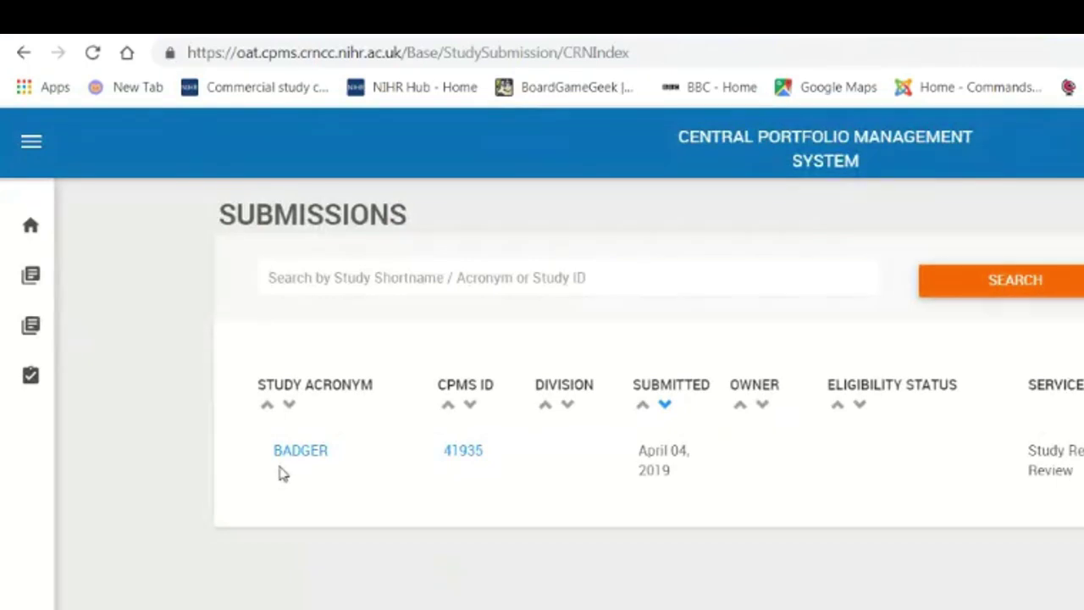
left_click_drag(278, 472, 329, 471)
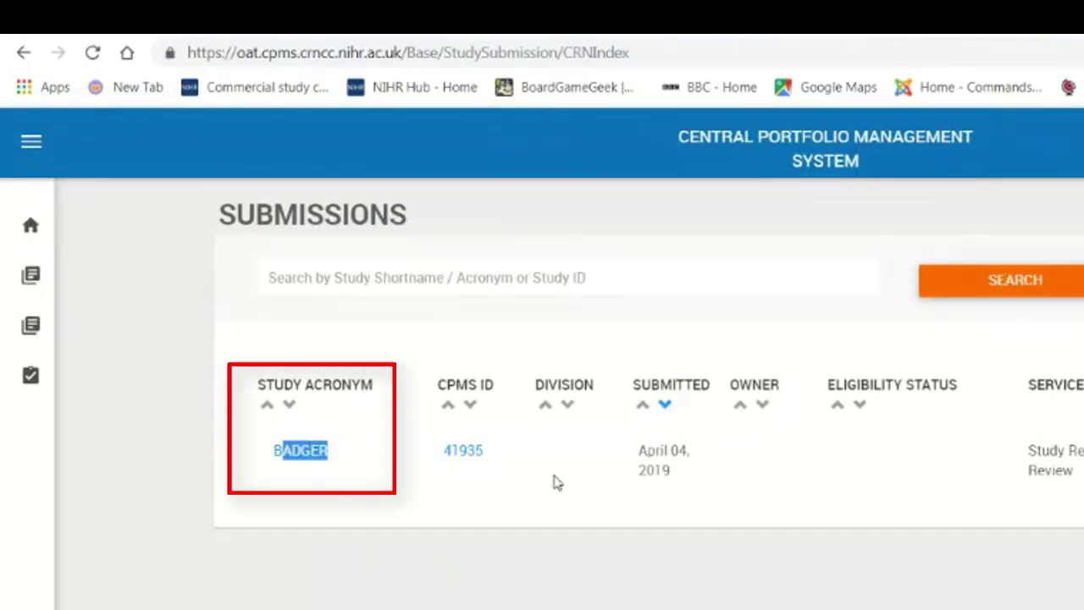
left_click_drag(1028, 450, 1033, 451)
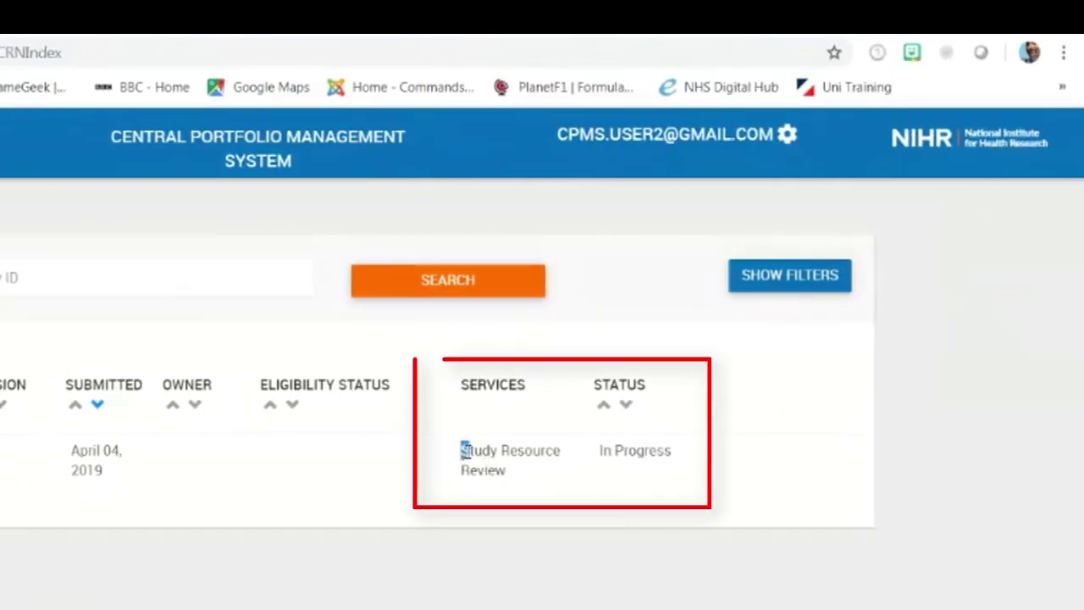
left_click_drag(464, 450, 513, 472)
left_click_drag(600, 450, 681, 451)
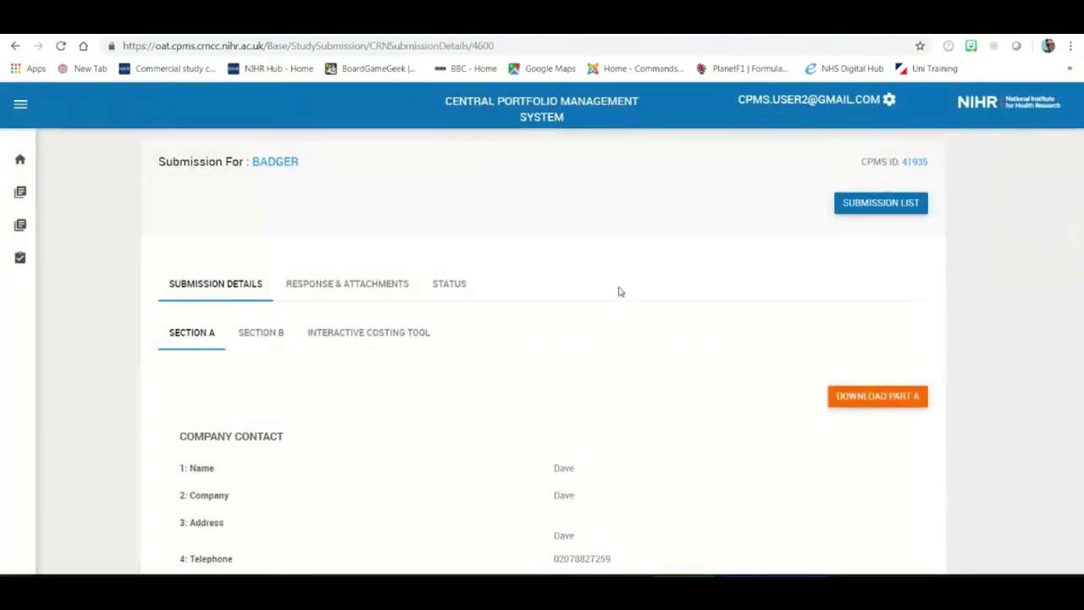
Look through Section A of the BADGER submission's details and view its Response & Attachments.
scroll(619, 291, "down", 2)
scroll(619, 291, "up", 2)
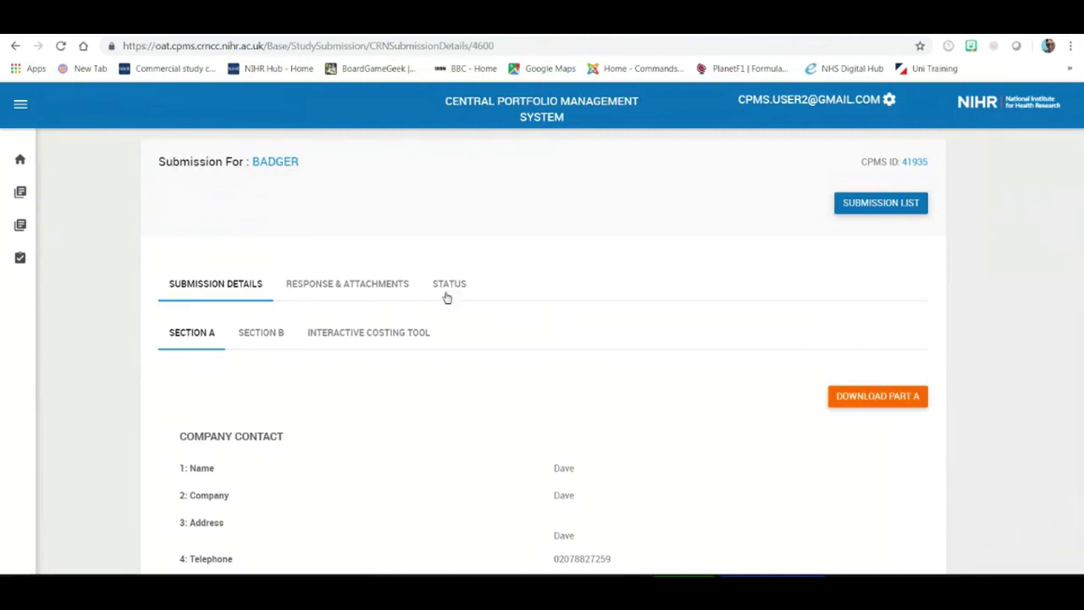
left_click(346, 289)
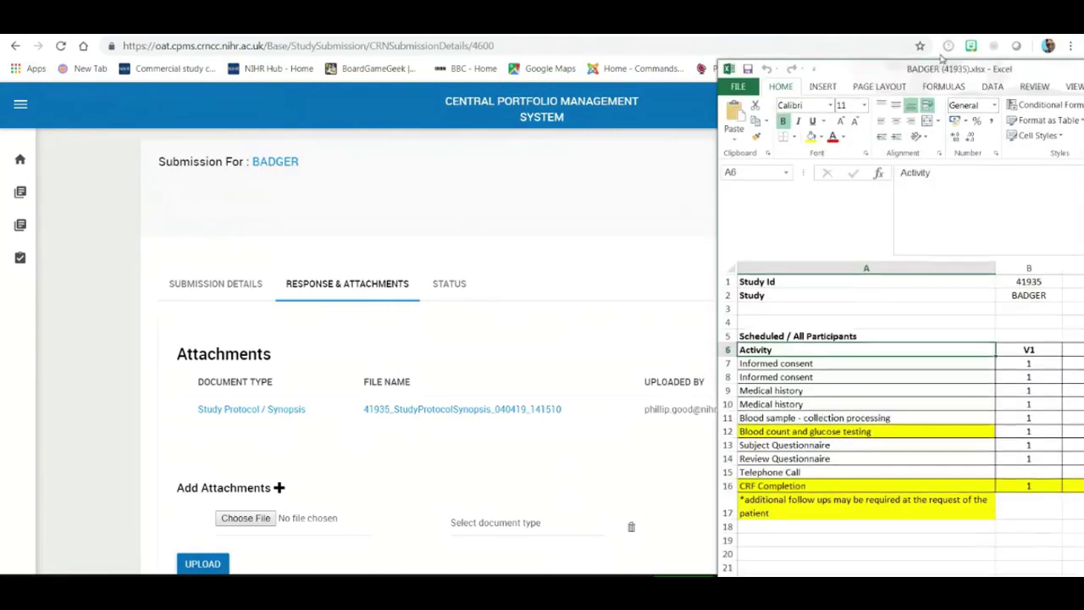
Maximise the BADGER (41935).xlsx workbook in Excel to examine its activity schedule, and return to the submission in Chrome.
left_click_drag(888, 76, 399, 36)
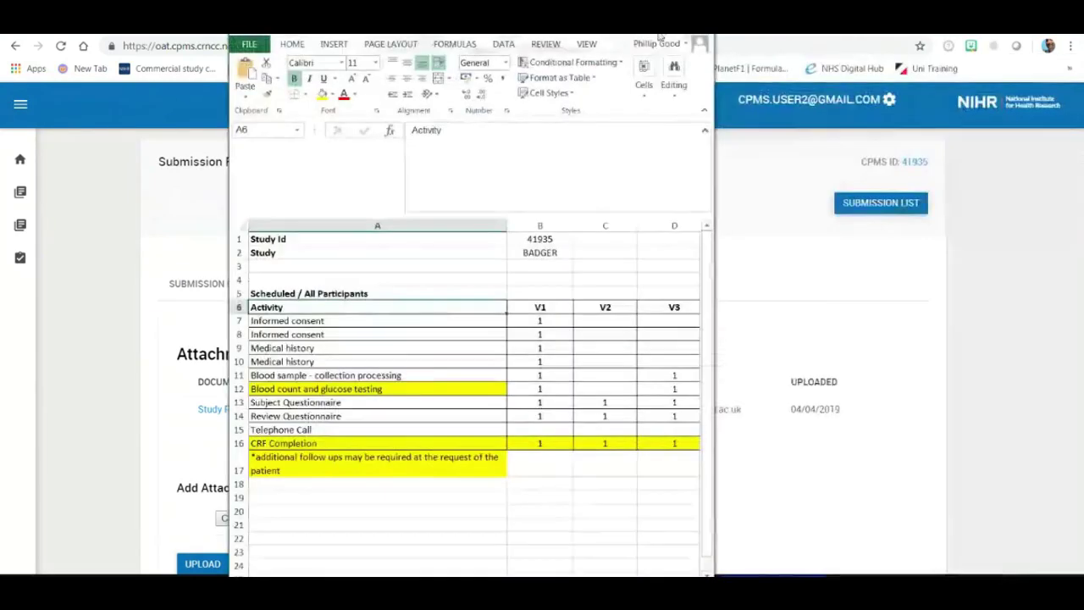
left_click(685, 36)
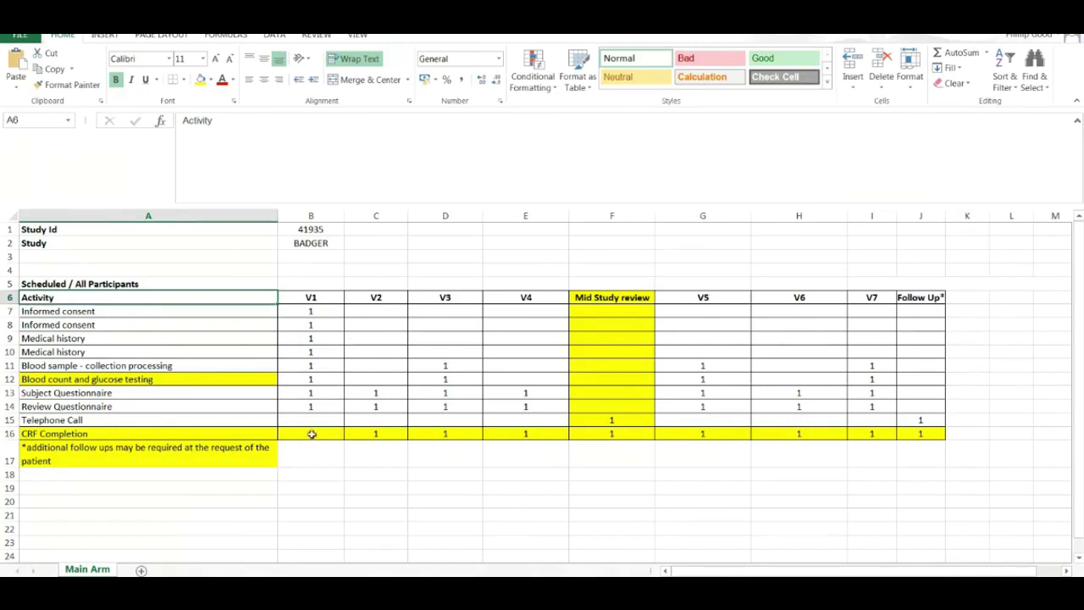
mouse_move(218, 593)
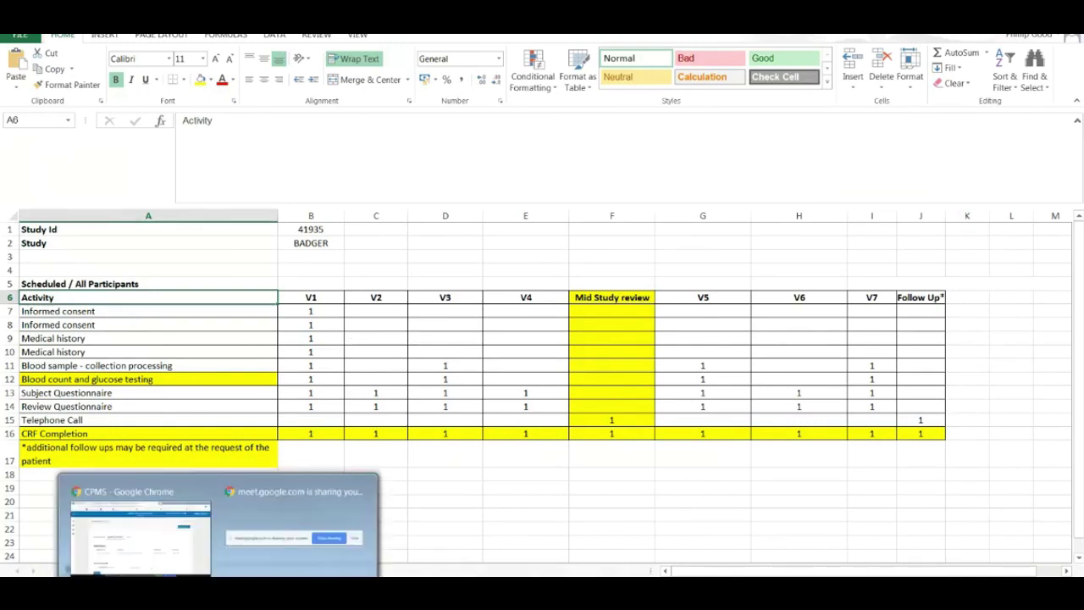
left_click(168, 566)
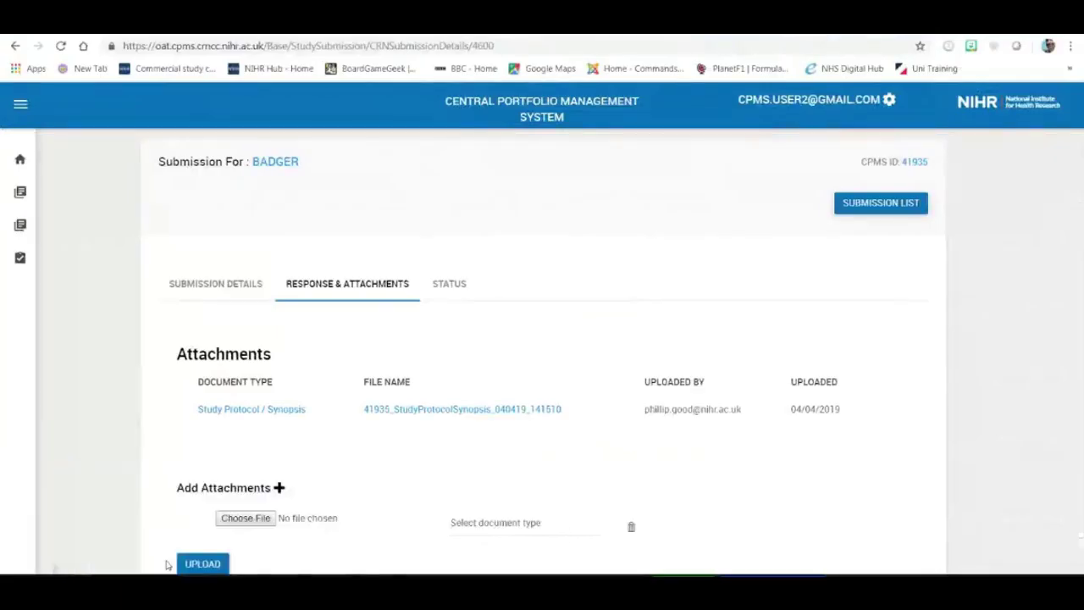
Open the Main Arm in the Interactive Costing Tool of the BADGER submission's details.
left_click(235, 293)
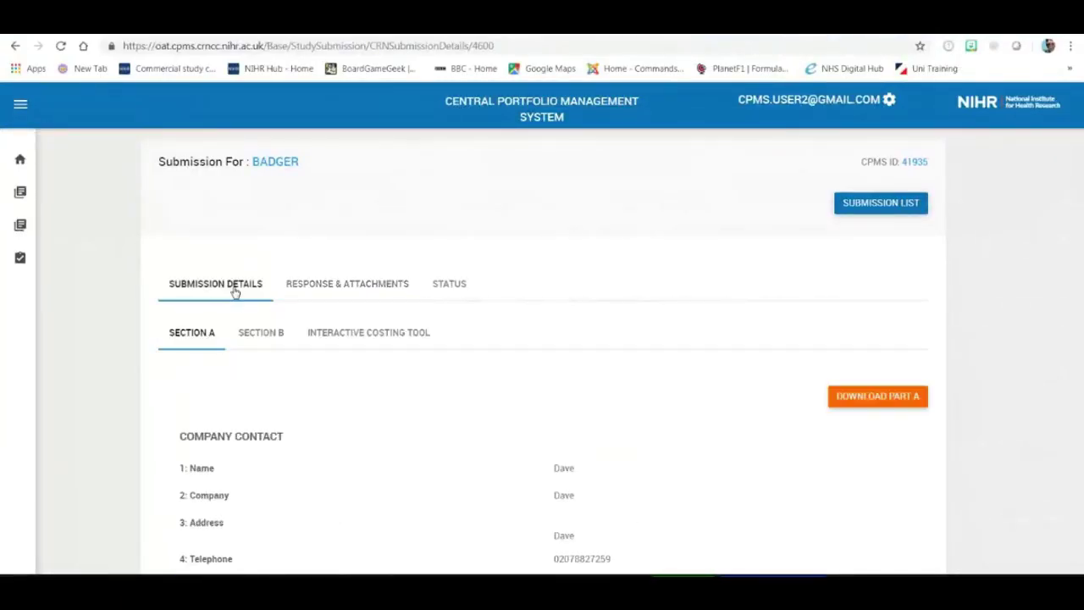
left_click(348, 338)
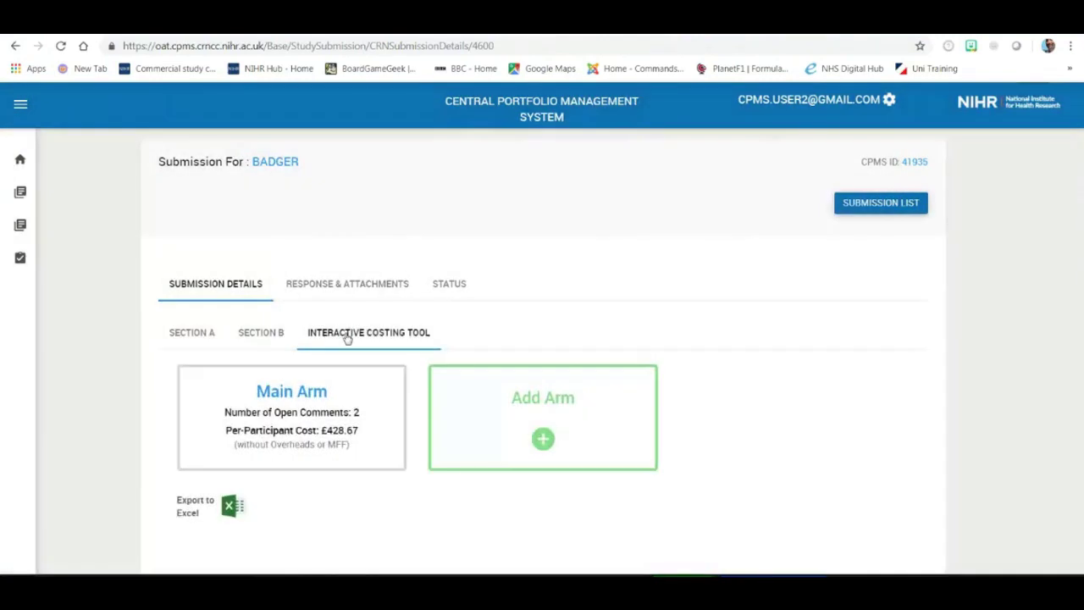
left_click(287, 400)
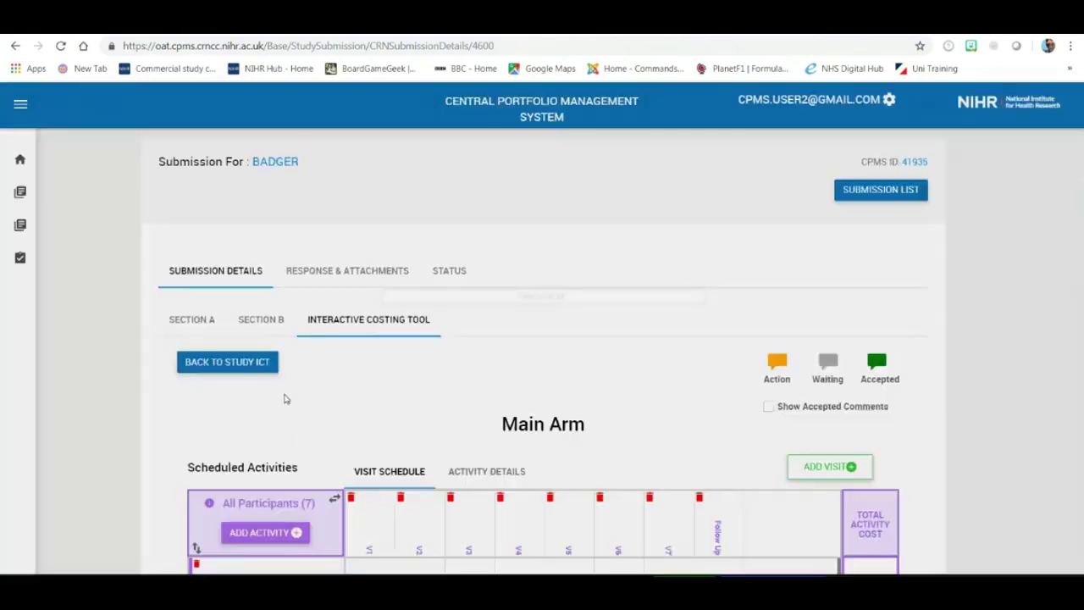
Examine the Main Arm's scheduled activities for all and some participants, as well as its unscheduled activities.
scroll(316, 375, "down", 2)
scroll(316, 375, "down", 3)
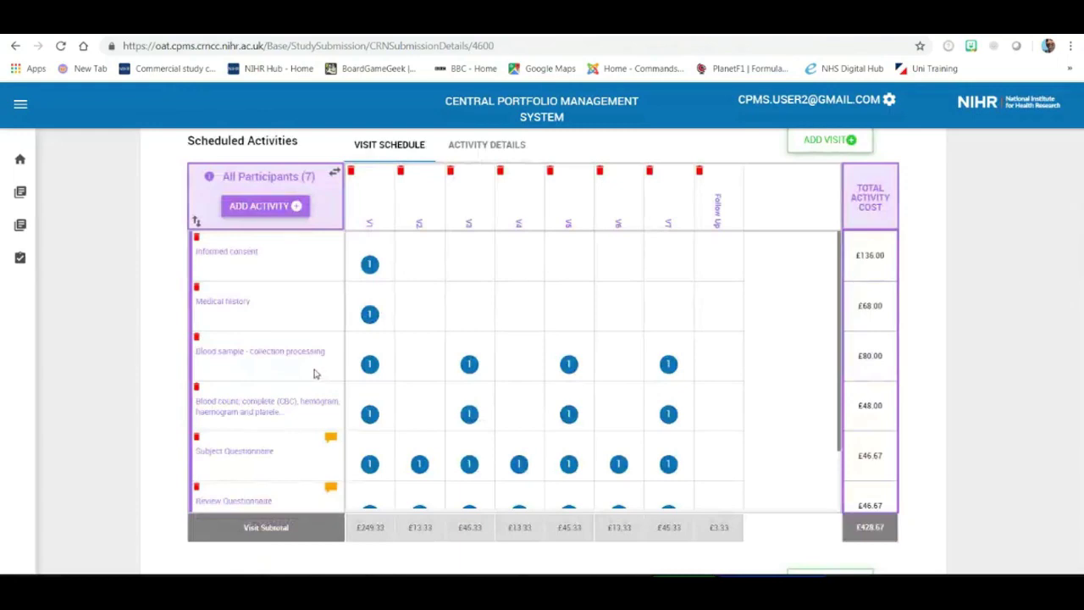
scroll(319, 375, "down", 5)
scroll(314, 373, "down", 3)
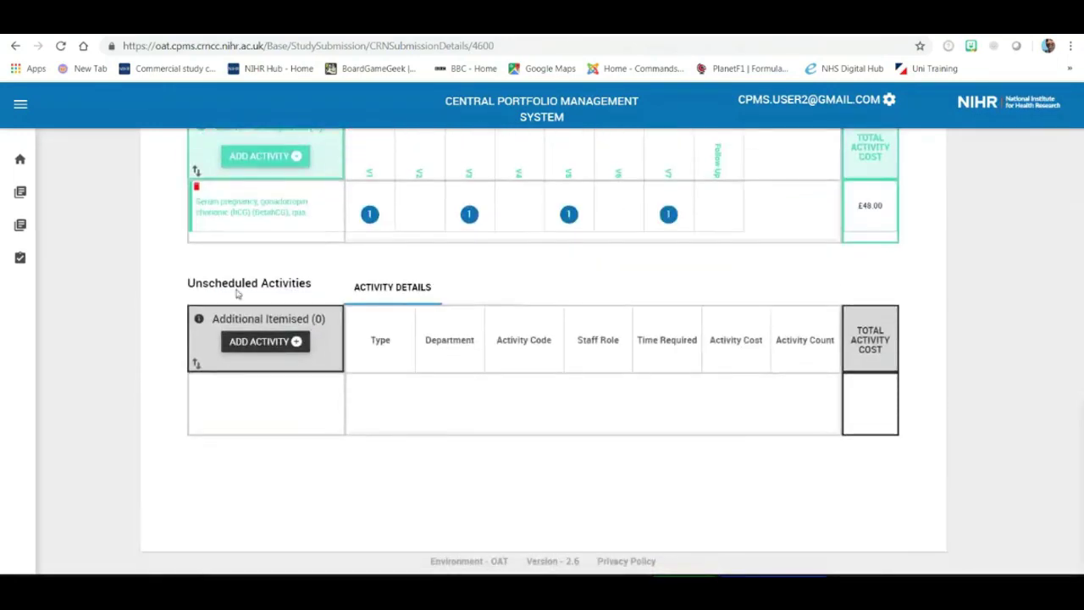
scroll(242, 288, "up", 3)
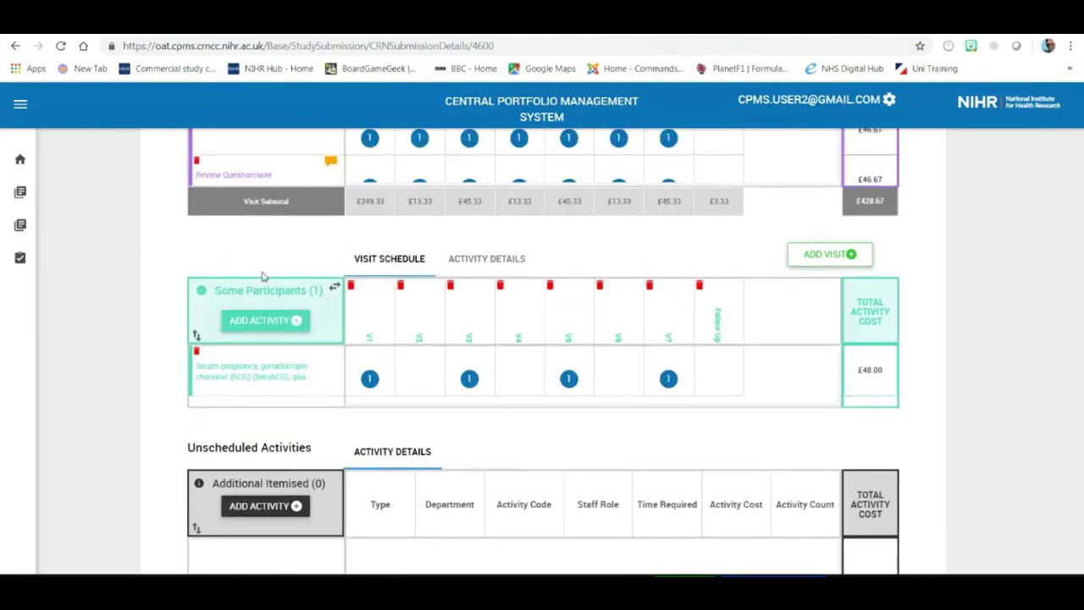
scroll(262, 255, "up", 4)
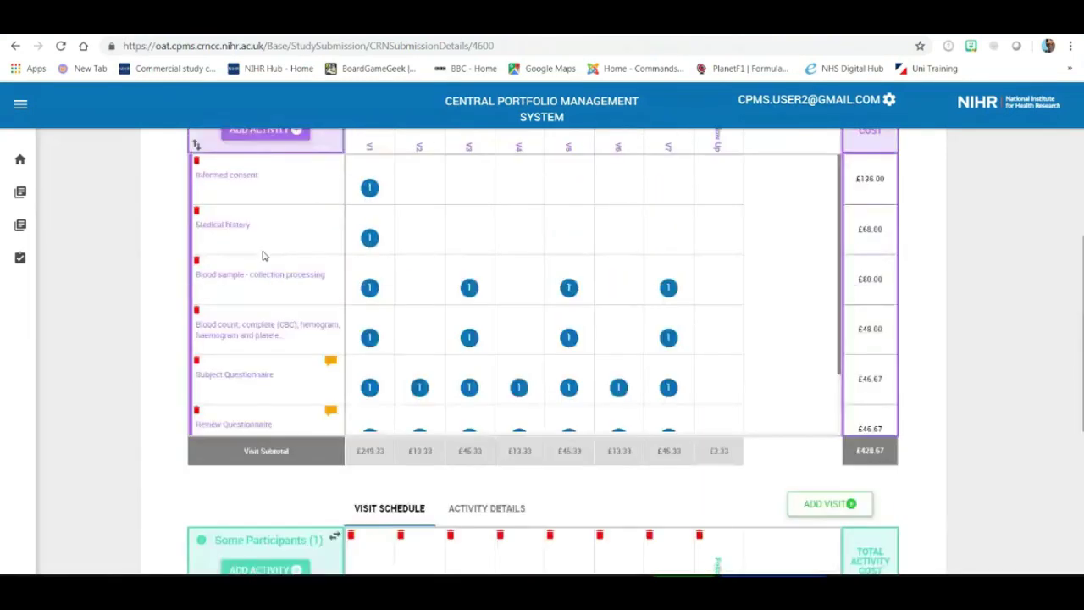
scroll(263, 256, "up", 1)
scroll(458, 314, "down", 2)
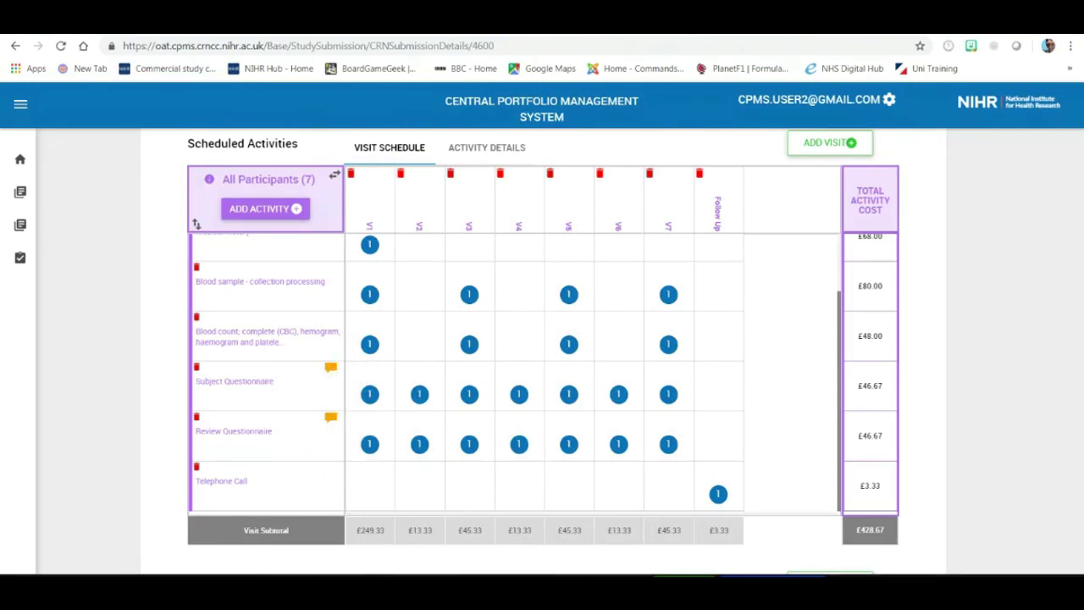
Switch to the Excel workbook and examine the highlighted glucose testing, Mid Study review, additional follow-up and CRF Completion entries.
mouse_move(344, 593)
left_click(345, 521)
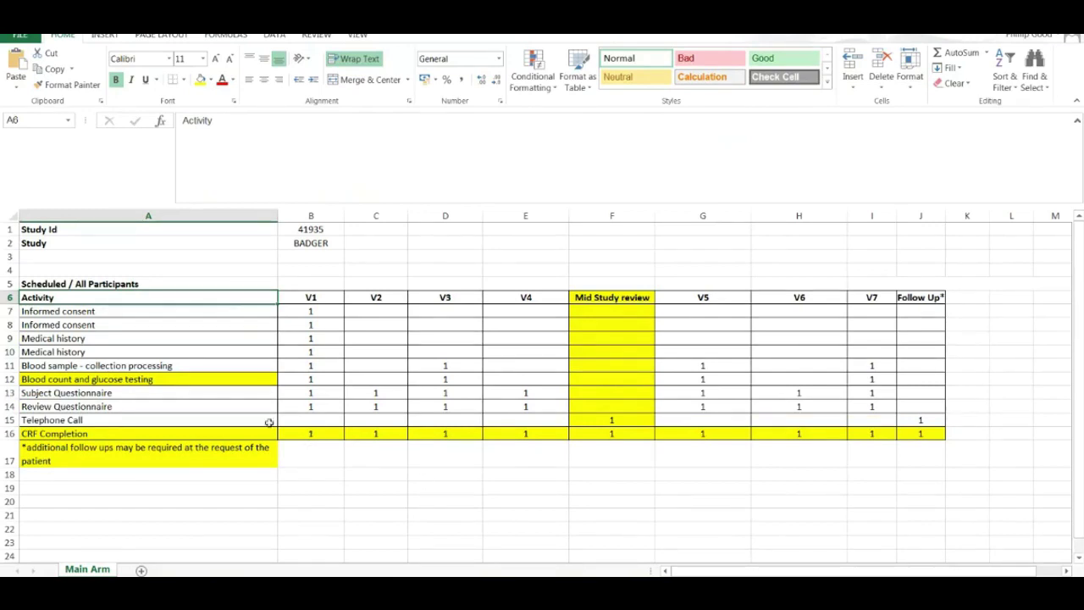
left_click(99, 365)
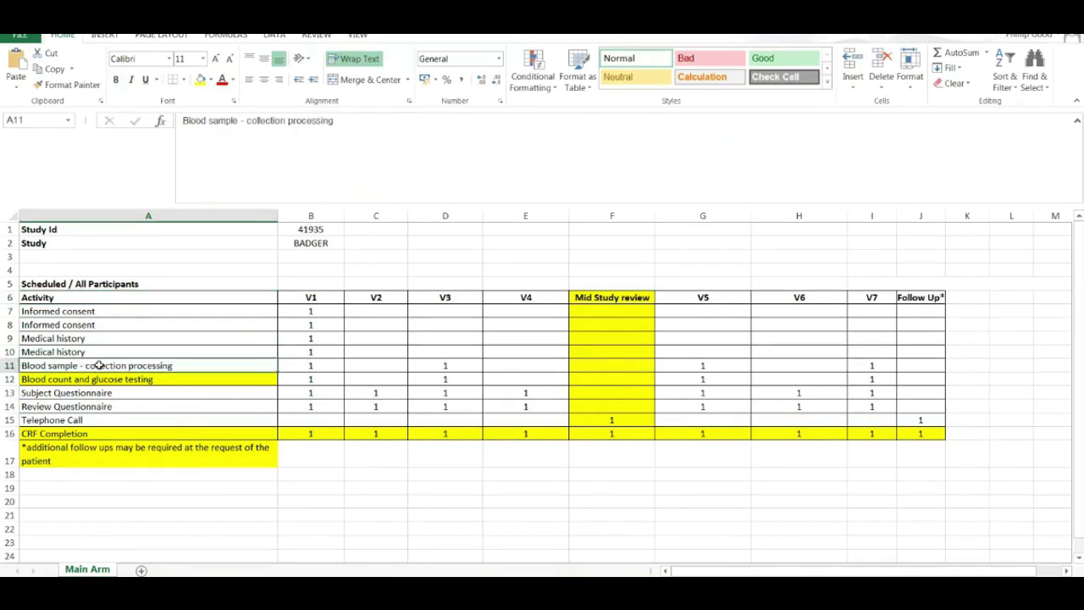
left_click(99, 382)
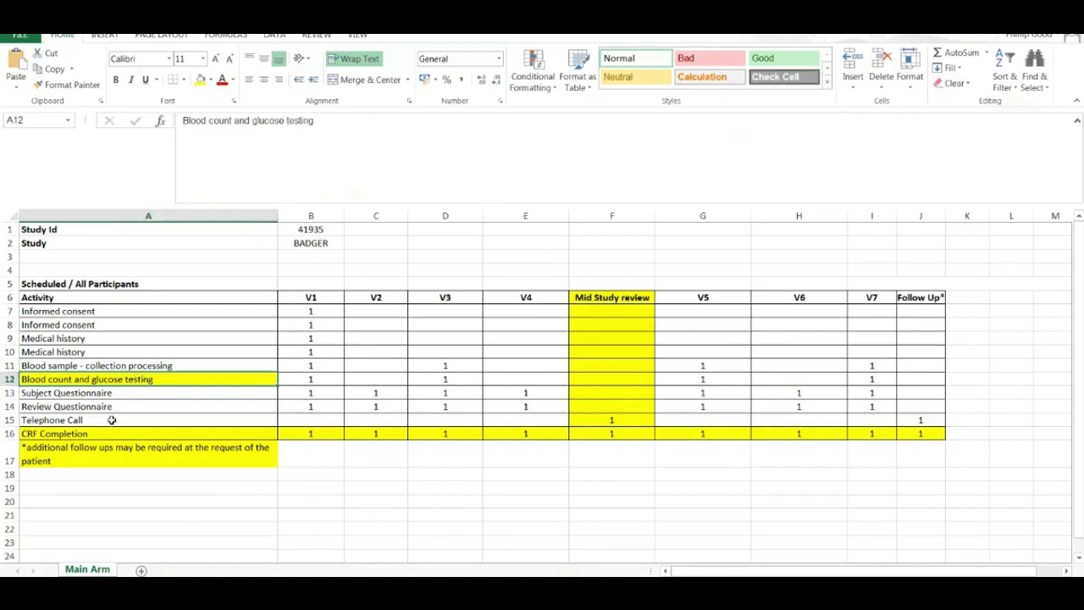
left_click_drag(607, 298, 601, 431)
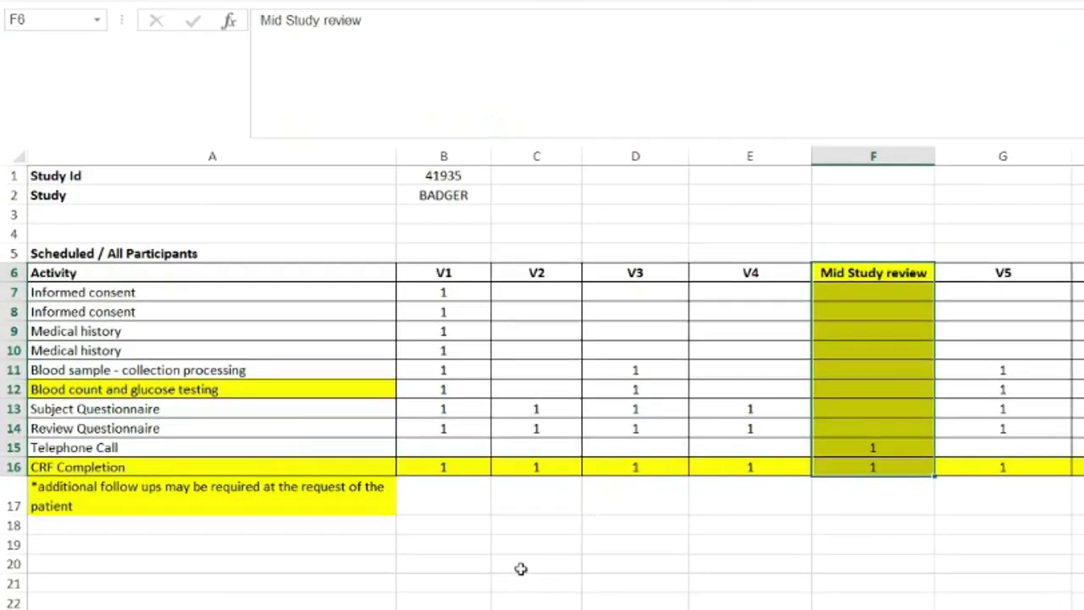
left_click(25, 451)
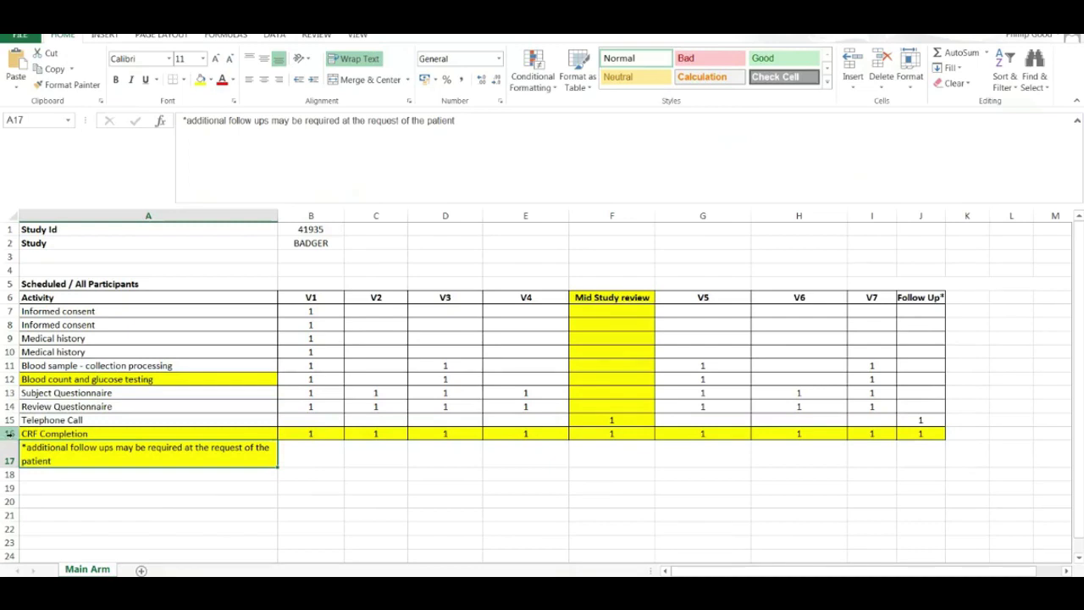
left_click(10, 433)
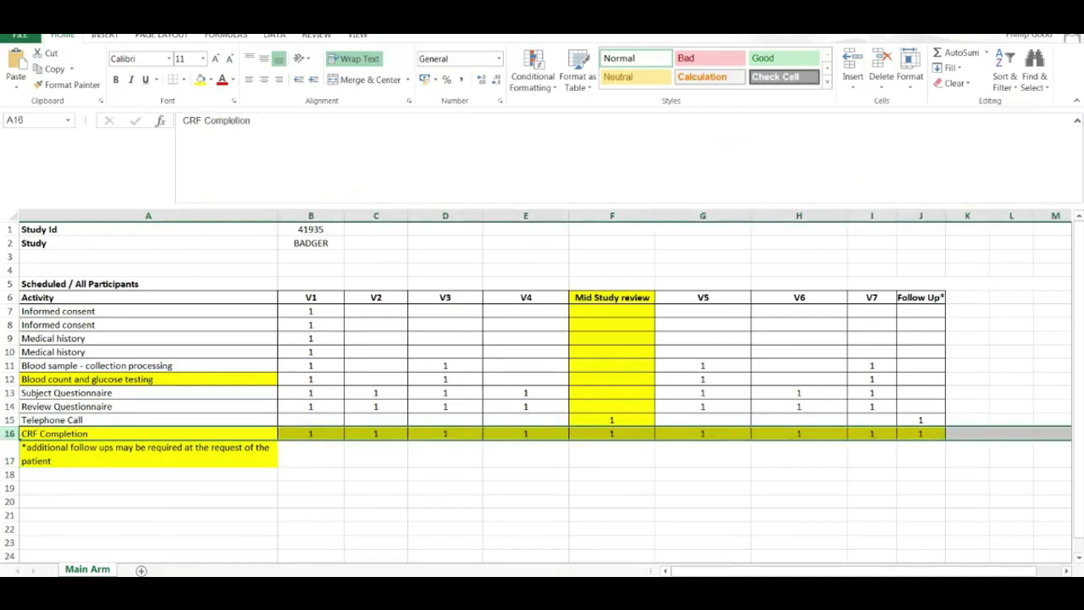
Return to the costing tool in Chrome and check the Main Arm's scheduled and unscheduled activities against the workbook.
left_click(148, 553)
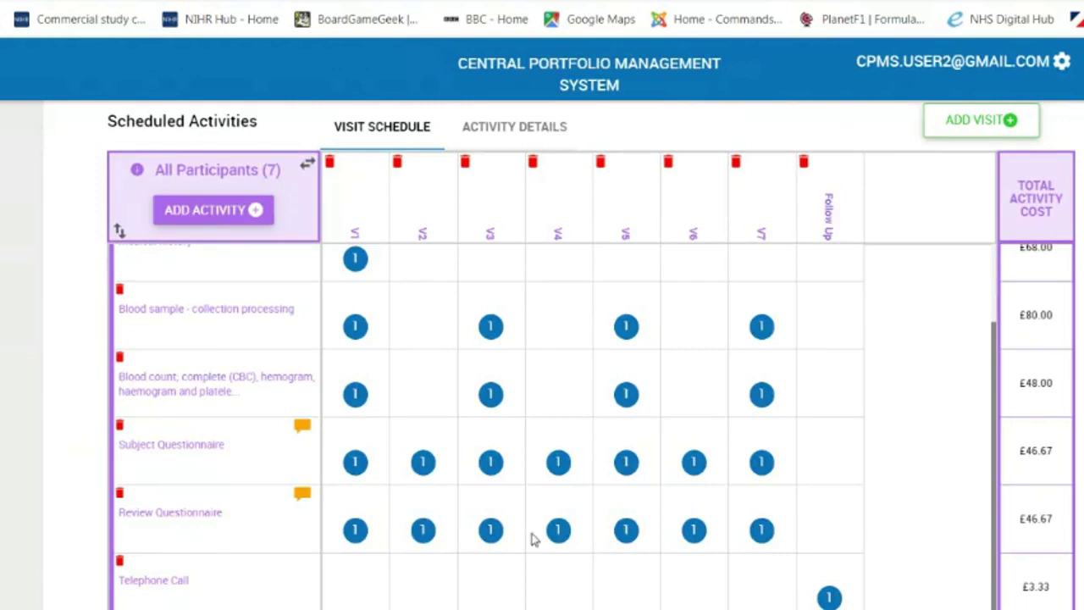
scroll(95, 563, "down", 8)
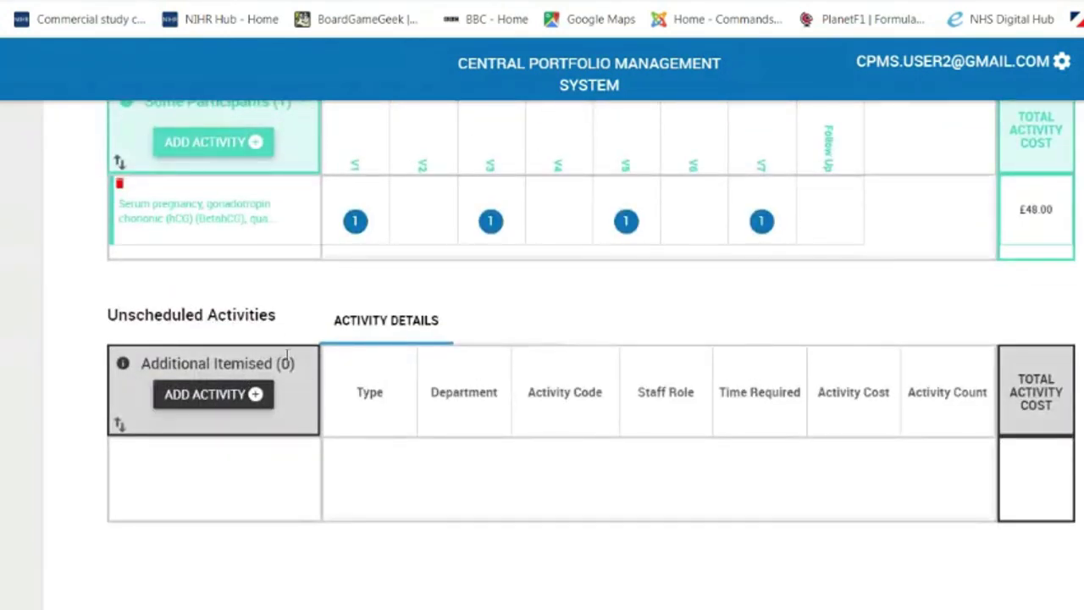
scroll(299, 252, "up", 8)
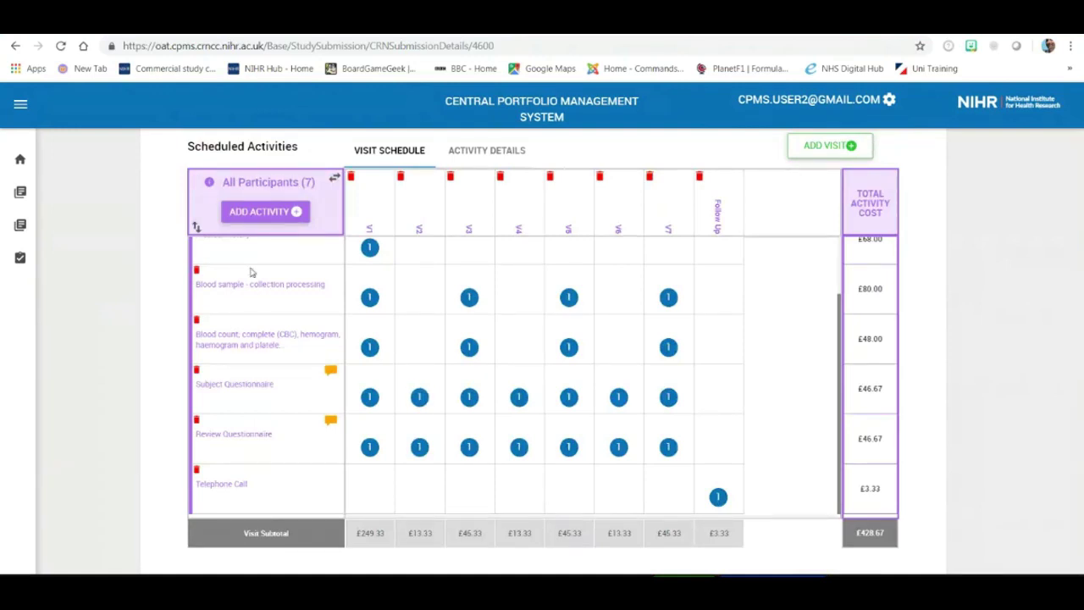
scroll(251, 272, "up", 2)
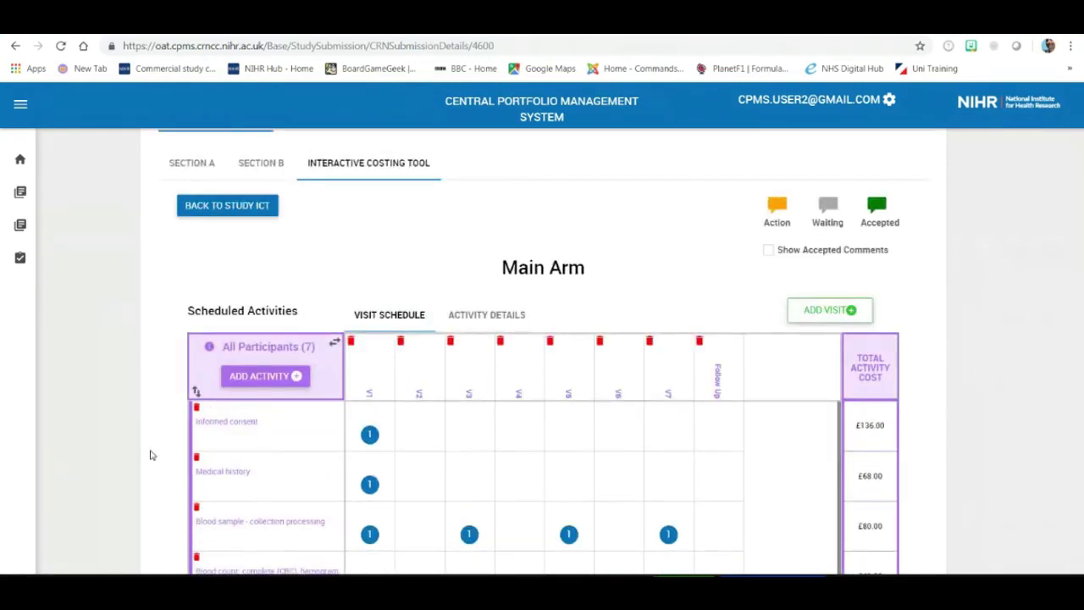
scroll(149, 455, "down", 2)
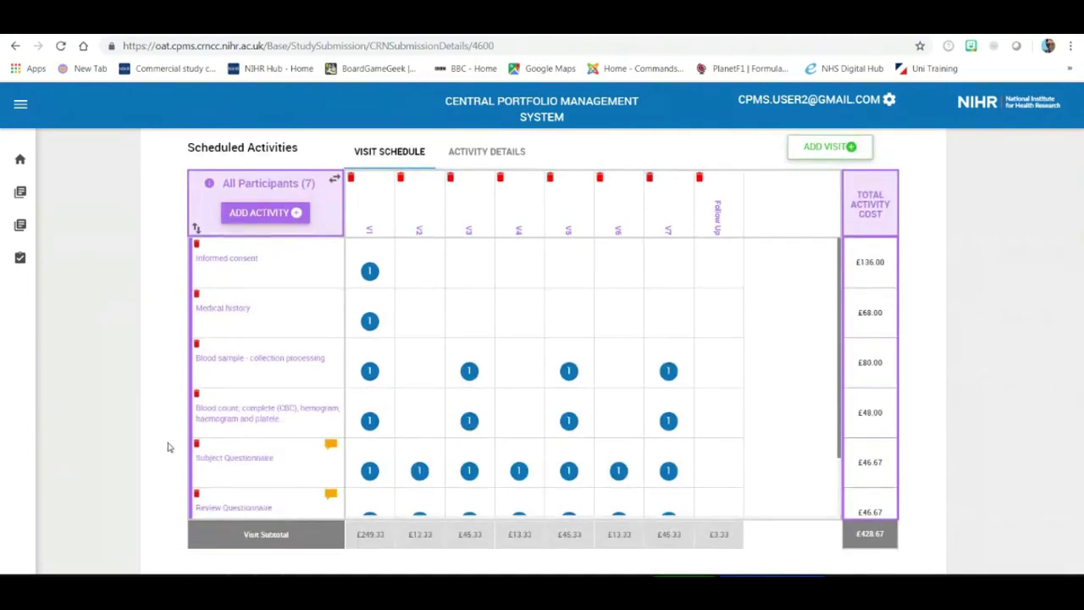
Start a new all-participants activity of type Investigation and choose the Pathology glucose tolerance test (GTT) (OGTT) with code 82951.
mouse_move(418, 334)
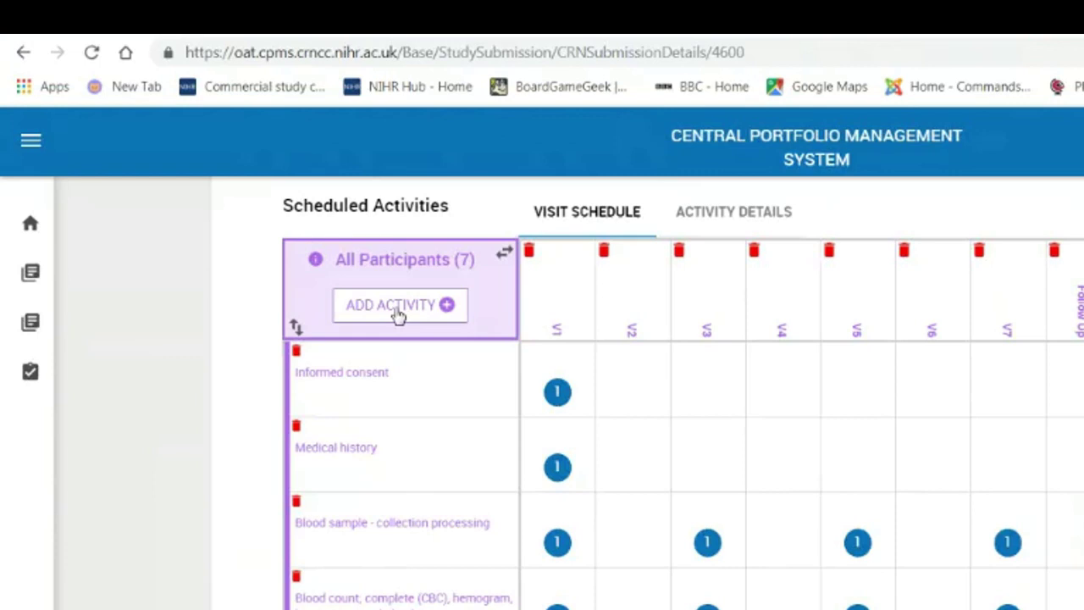
left_click(398, 315)
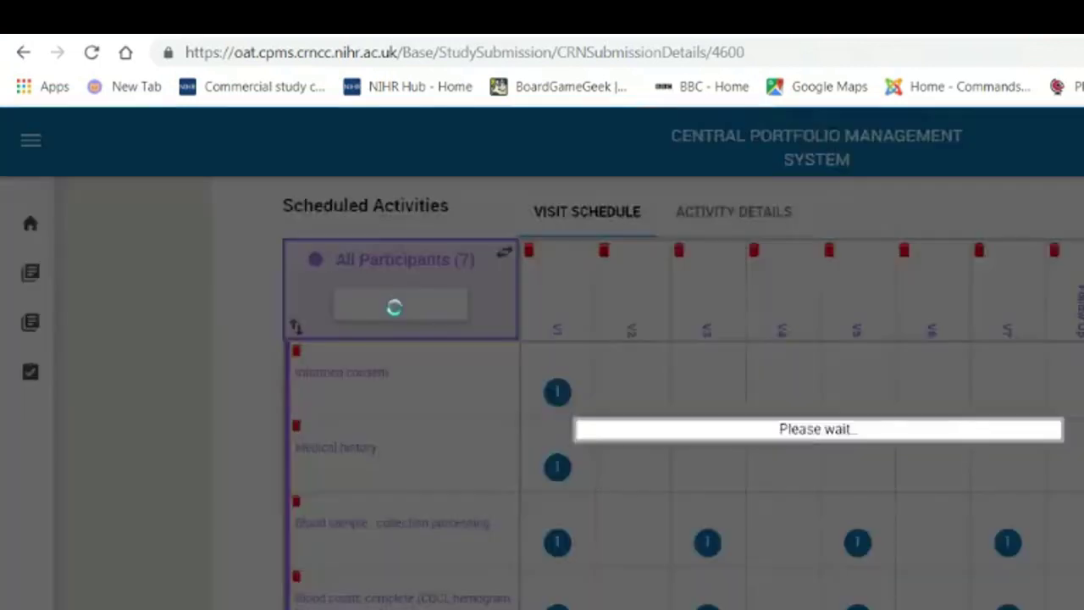
left_click(215, 349)
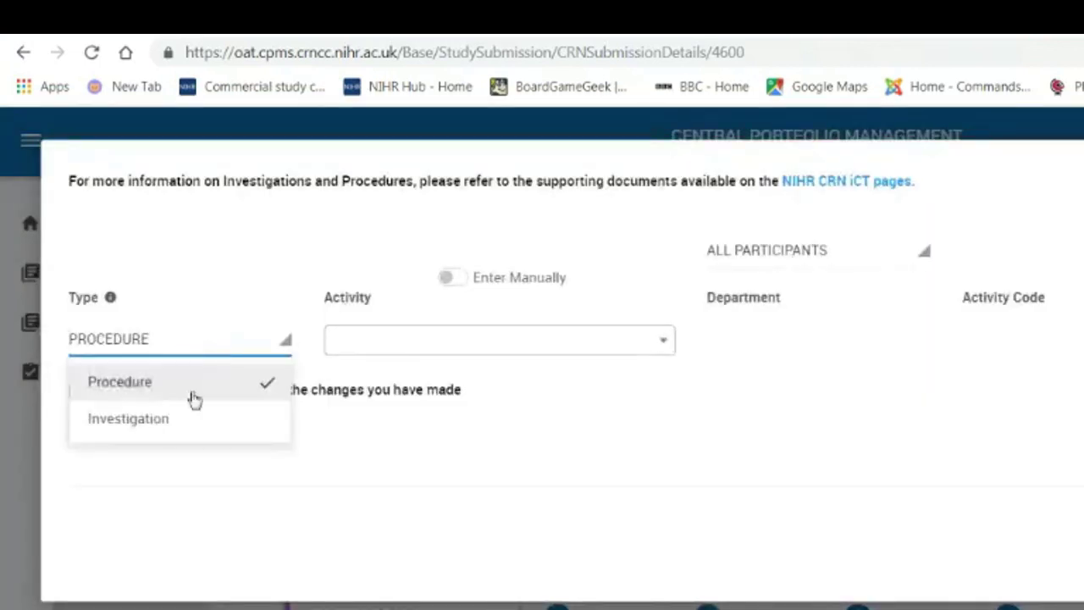
left_click(167, 420)
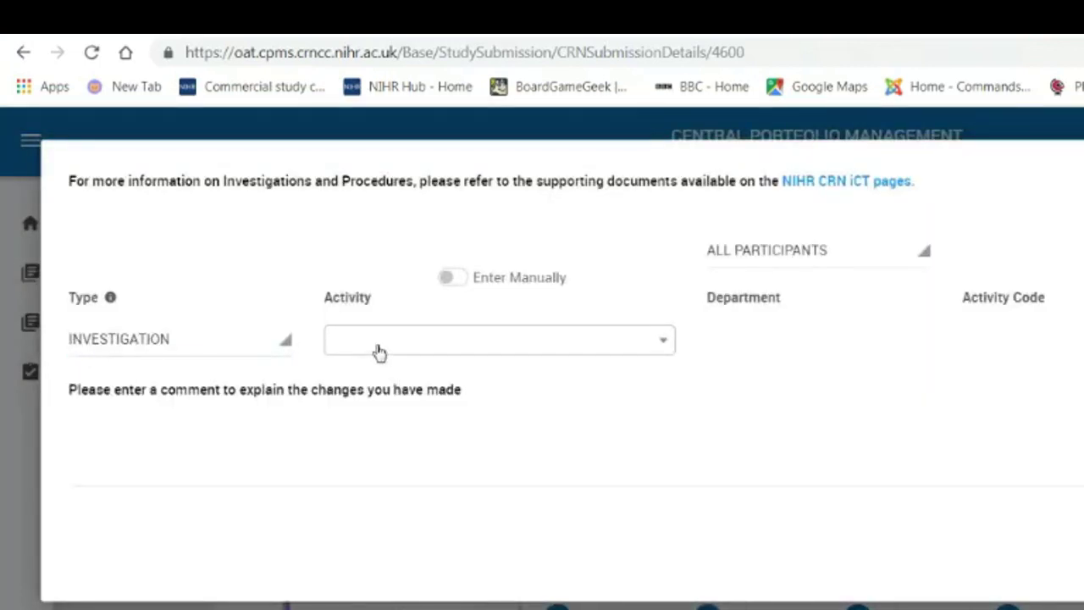
left_click(379, 352)
type("glucose test")
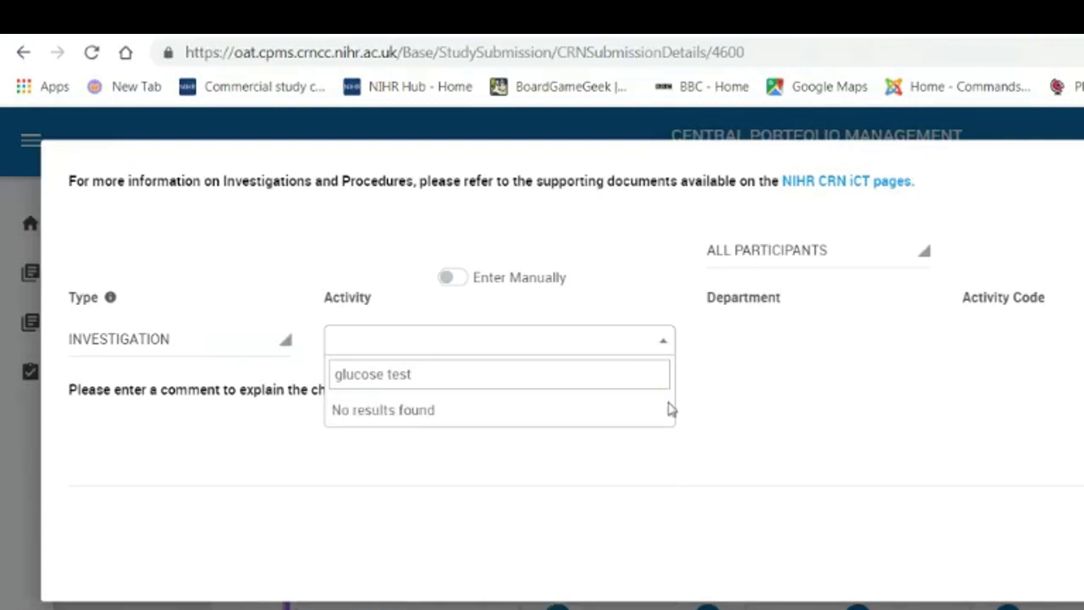
key("BackSpace")
key("BackSpace")
key("BackSpace")
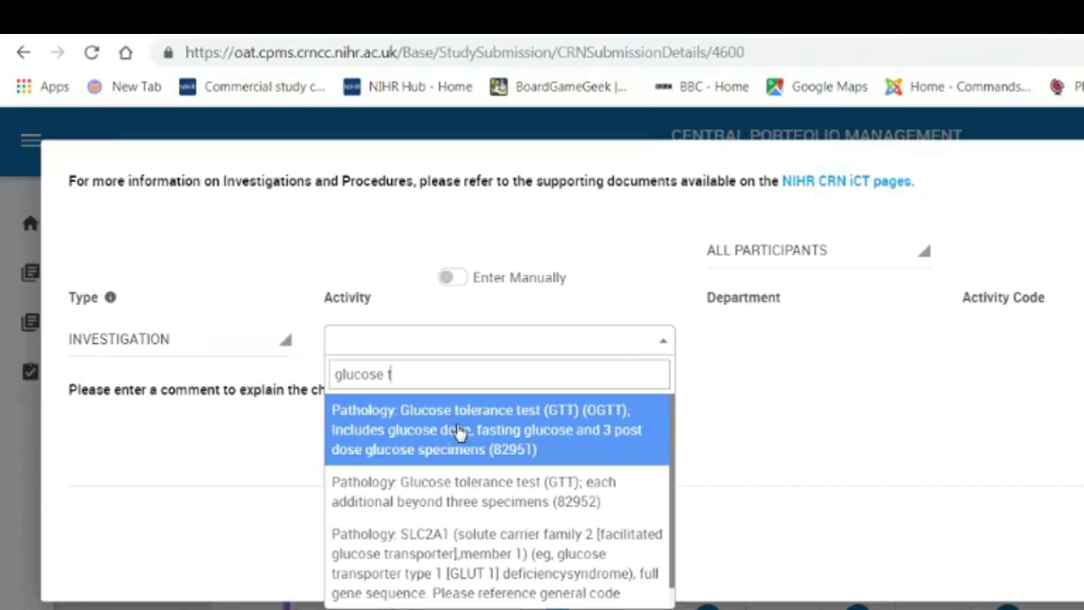
left_click(457, 432)
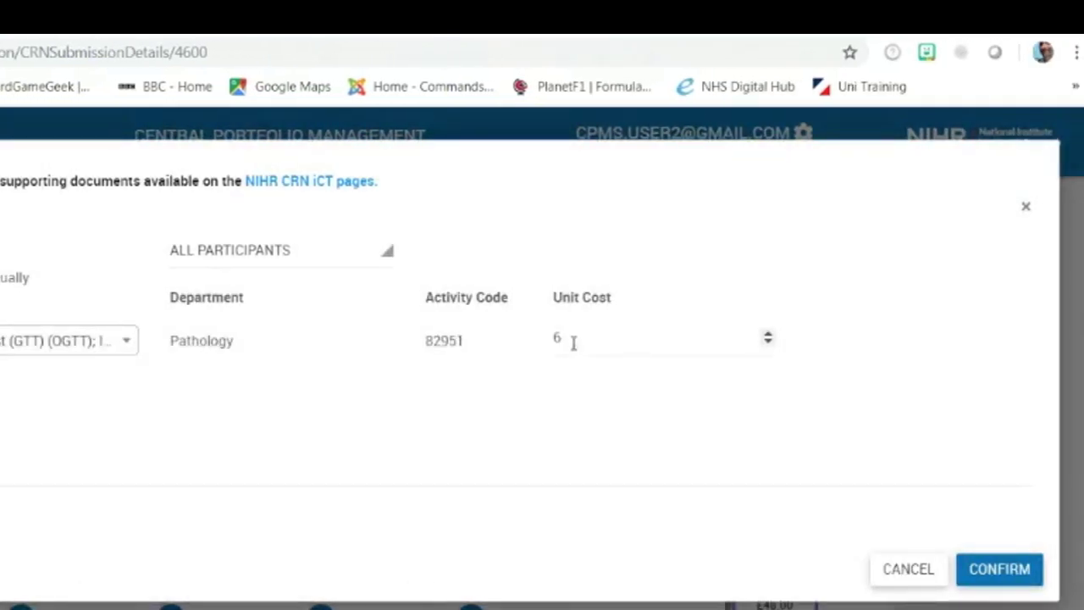
Explain the new glucose test with the comment "As stated on protocol SoE", copy that comment for reuse, and confirm the activity.
left_click(1022, 573)
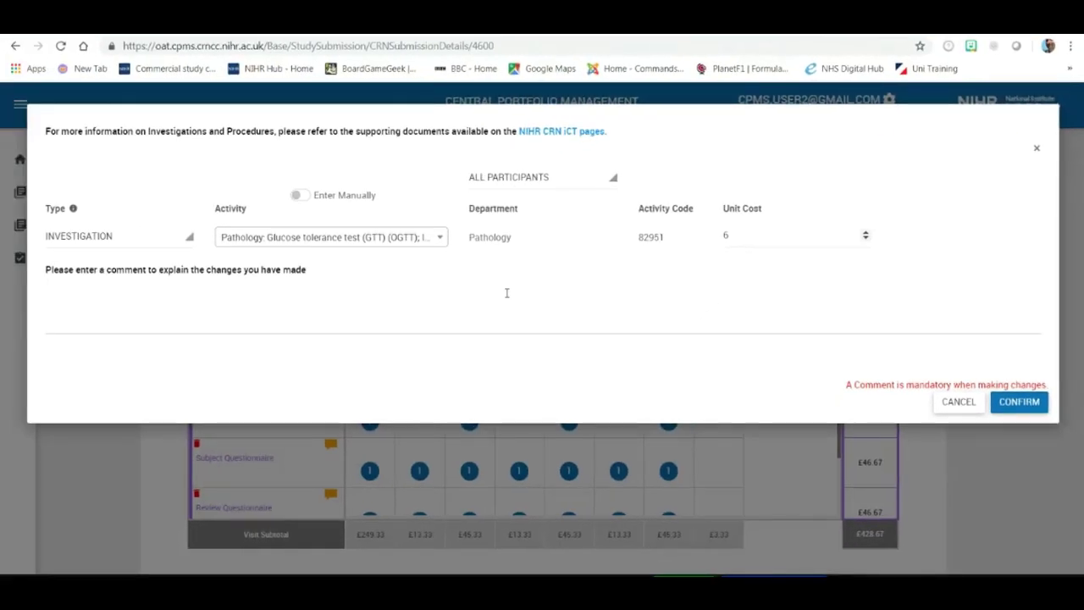
type("As stated on protocol SoE")
left_click_drag(152, 287, 40, 291)
key("ctrl+c")
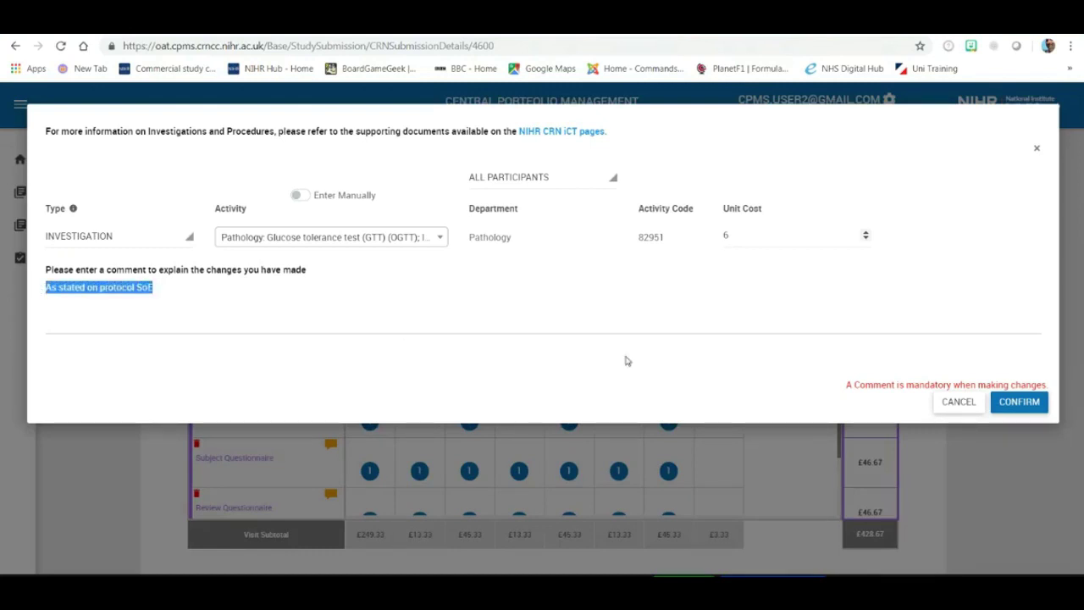
left_click(1019, 404)
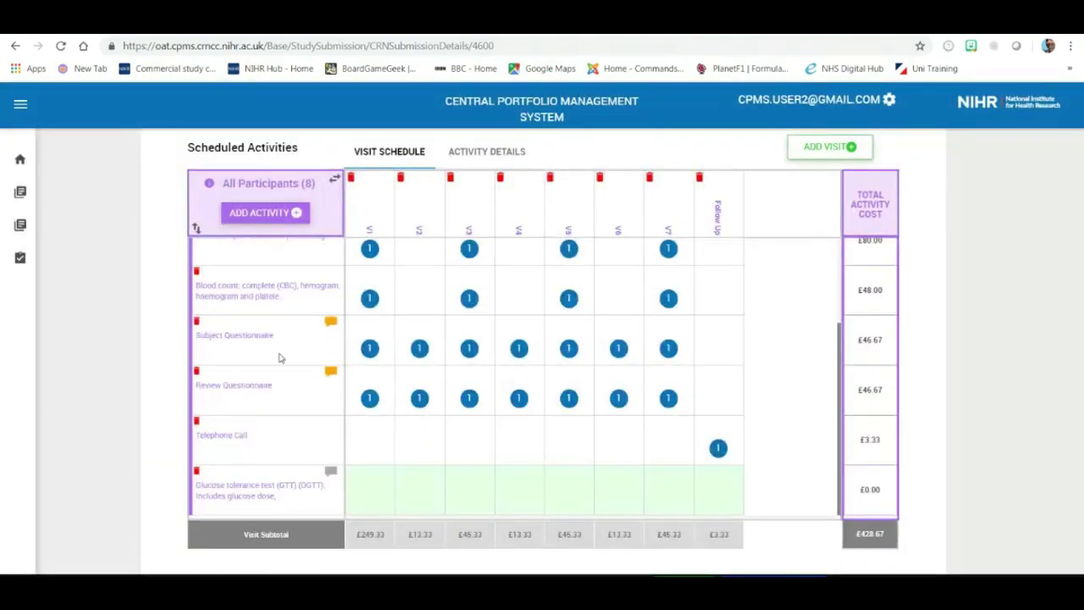
Reorder the all-participants activities so the glucose tolerance test sits directly after the complete blood count.
left_click(335, 182)
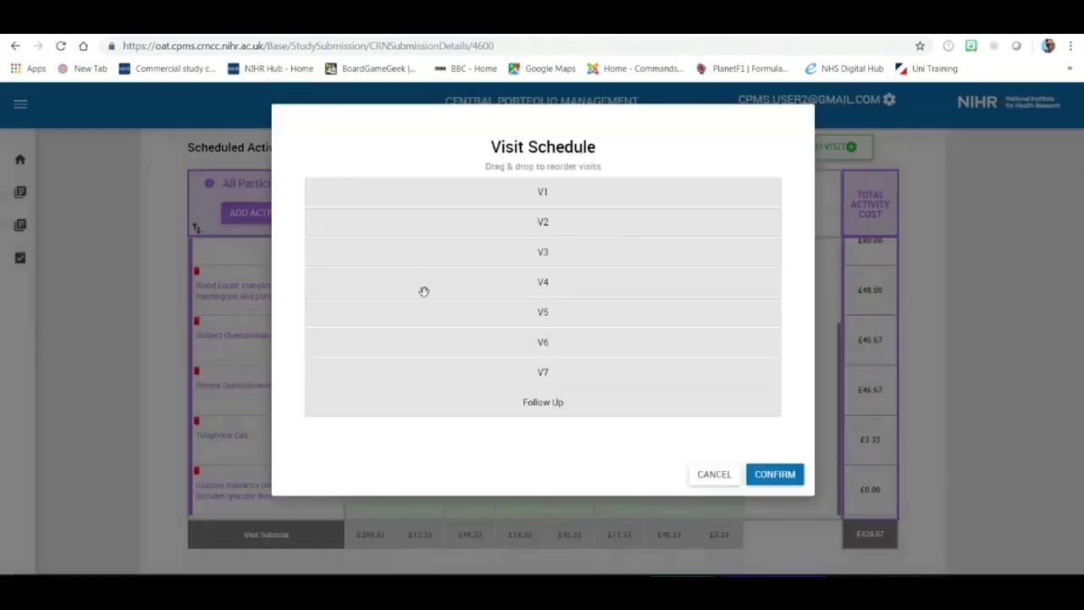
left_click(716, 475)
left_click(194, 229)
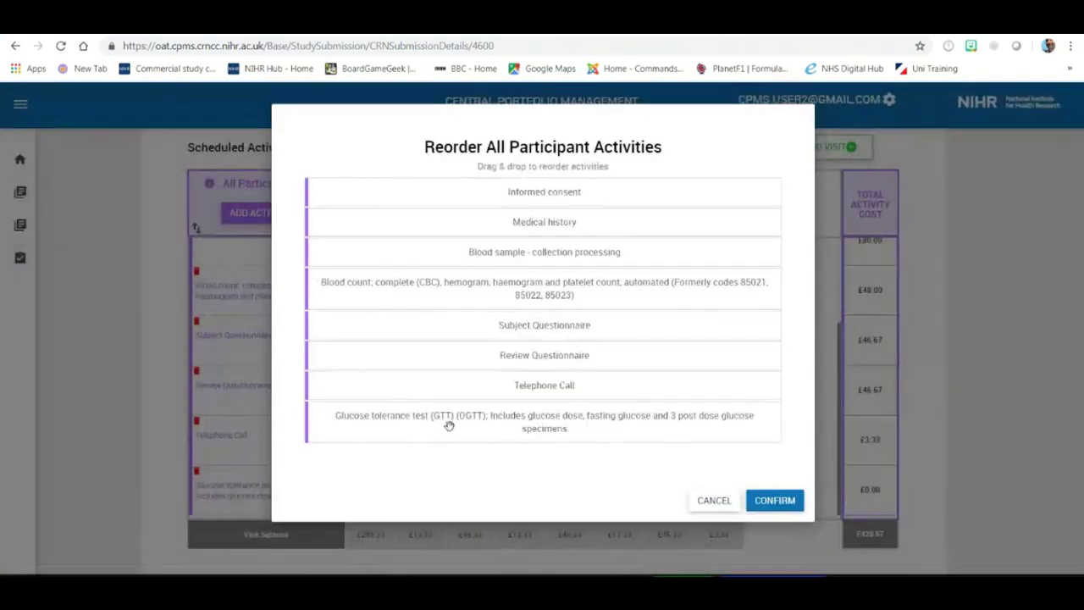
left_click_drag(446, 428, 443, 313)
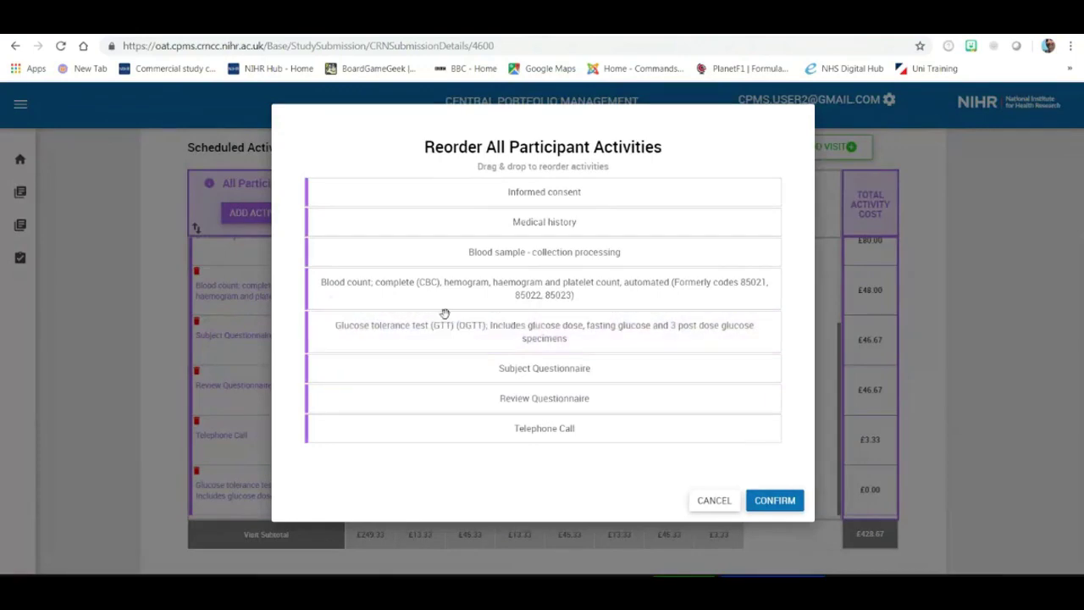
left_click(774, 500)
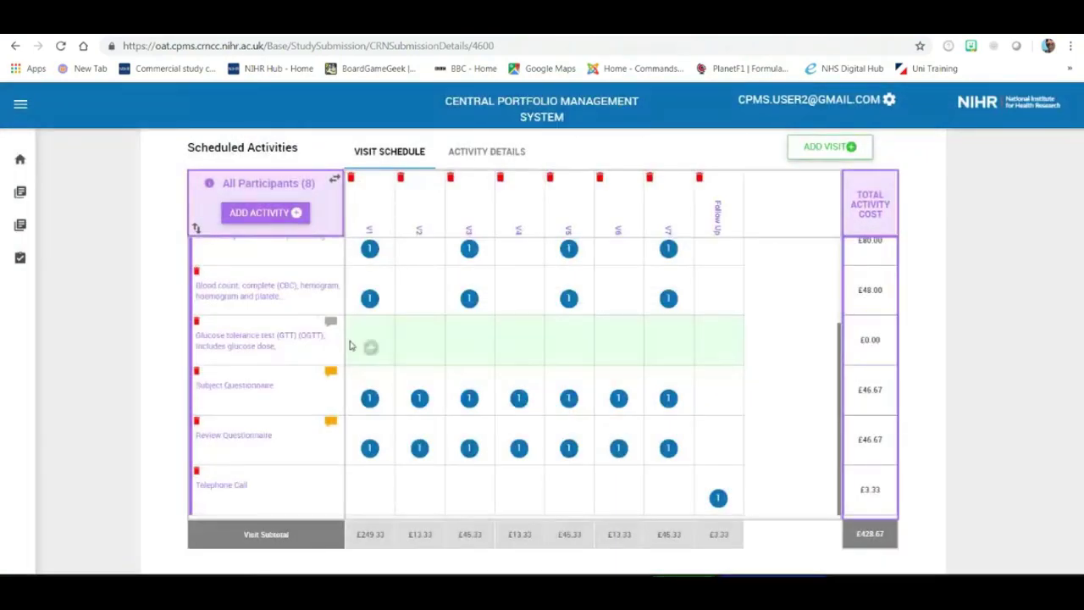
Add one glucose tolerance test occurrence at V1 and one at V3, each with the comment "As stated on protocol SoE".
left_click(370, 347)
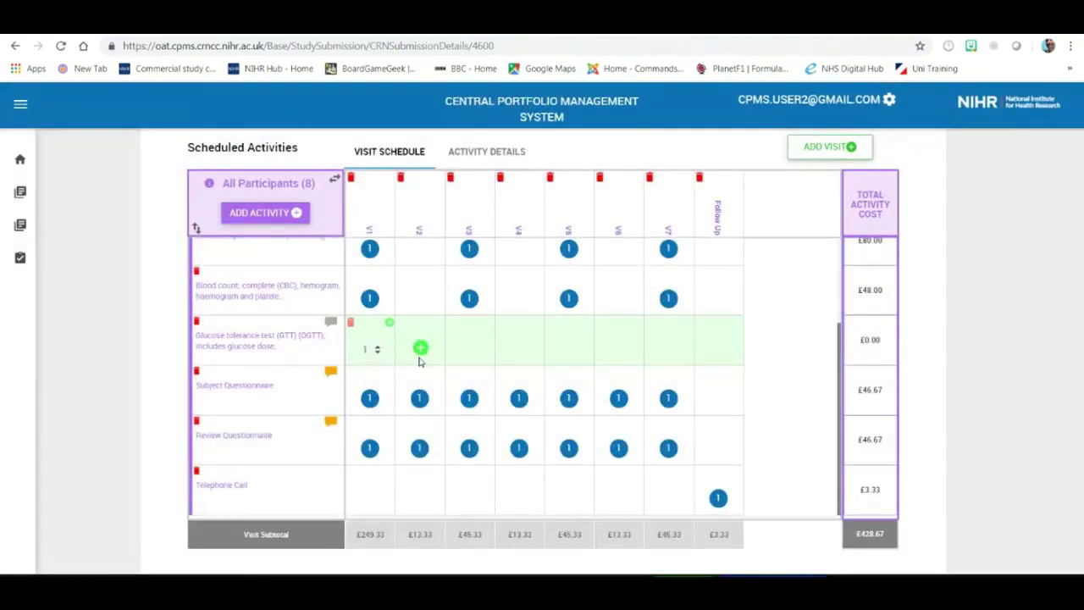
left_click(389, 324)
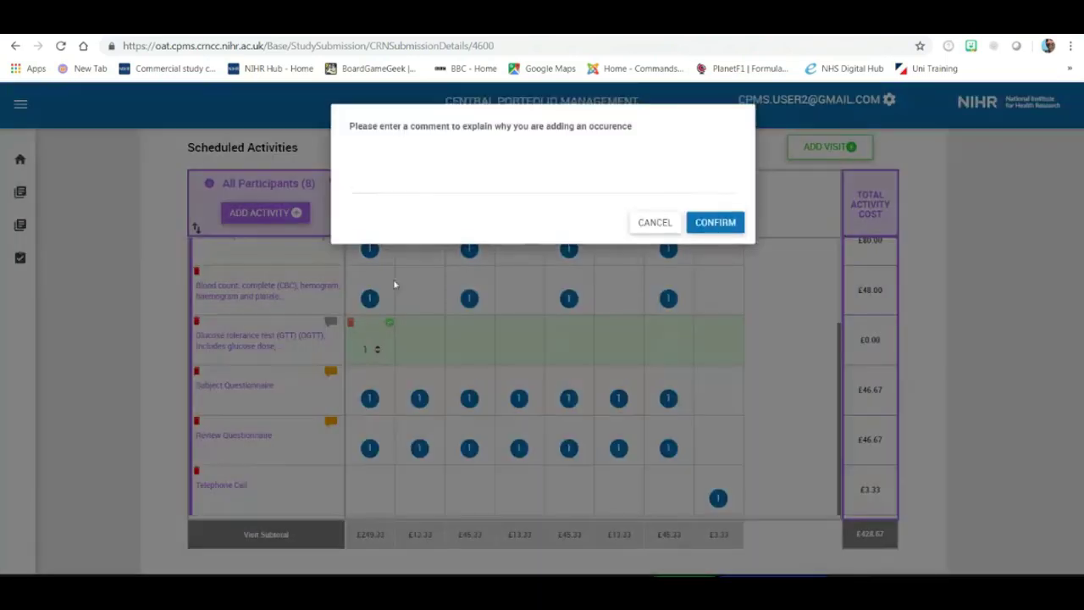
left_click(409, 187)
key("ctrl+v")
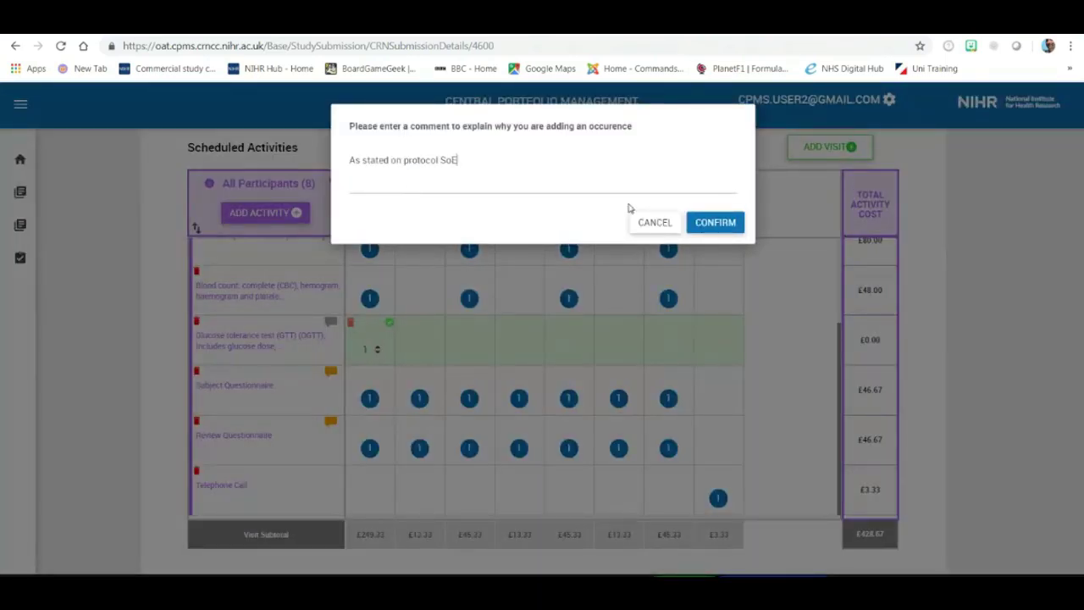
left_click(712, 229)
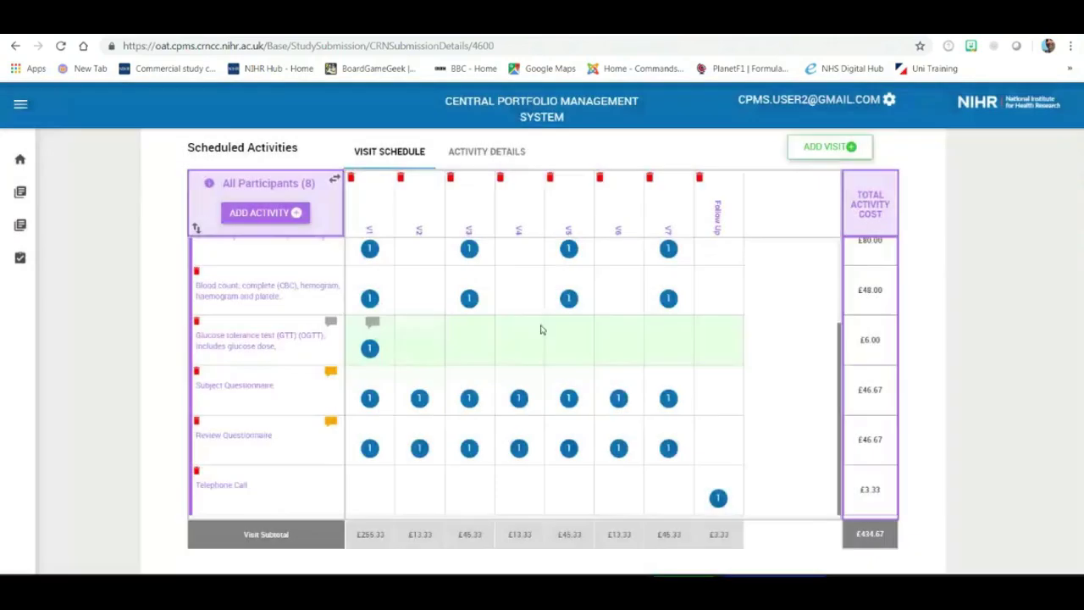
left_click(489, 323)
key("ctrl+v")
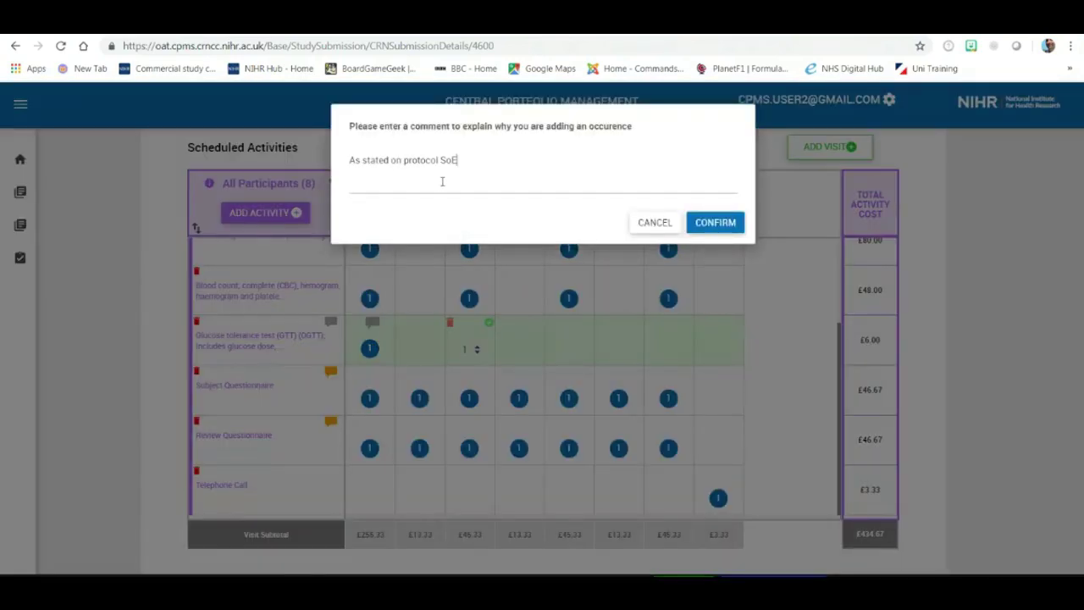
left_click(727, 223)
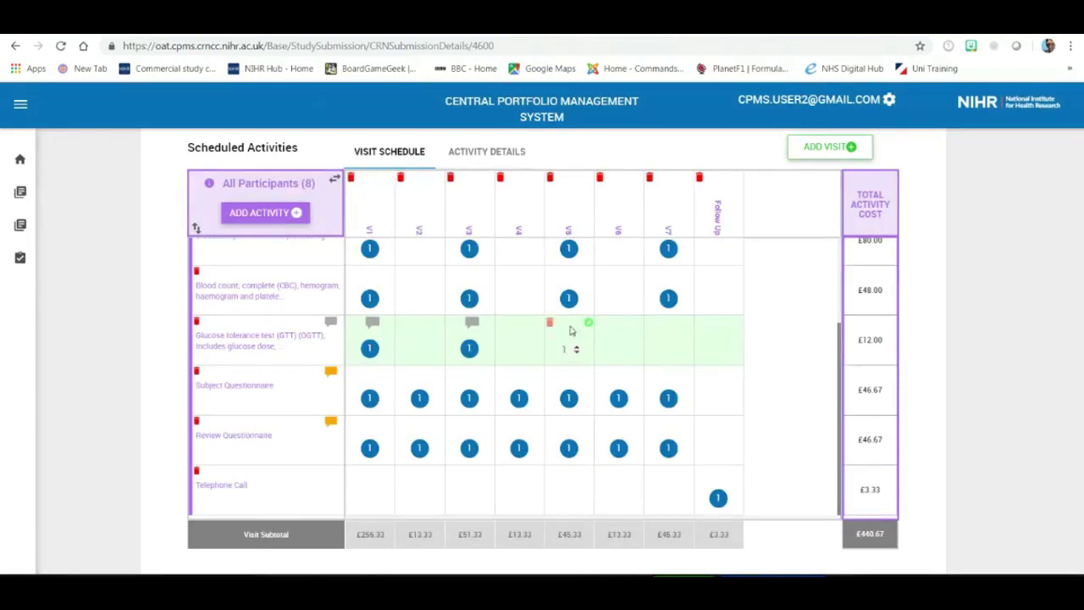
Add one glucose tolerance test occurrence at V5 and one at V7, each explained with "As stated on protocol SoE".
left_click(588, 324)
left_click(414, 171)
key("ctrl+v")
left_click(712, 225)
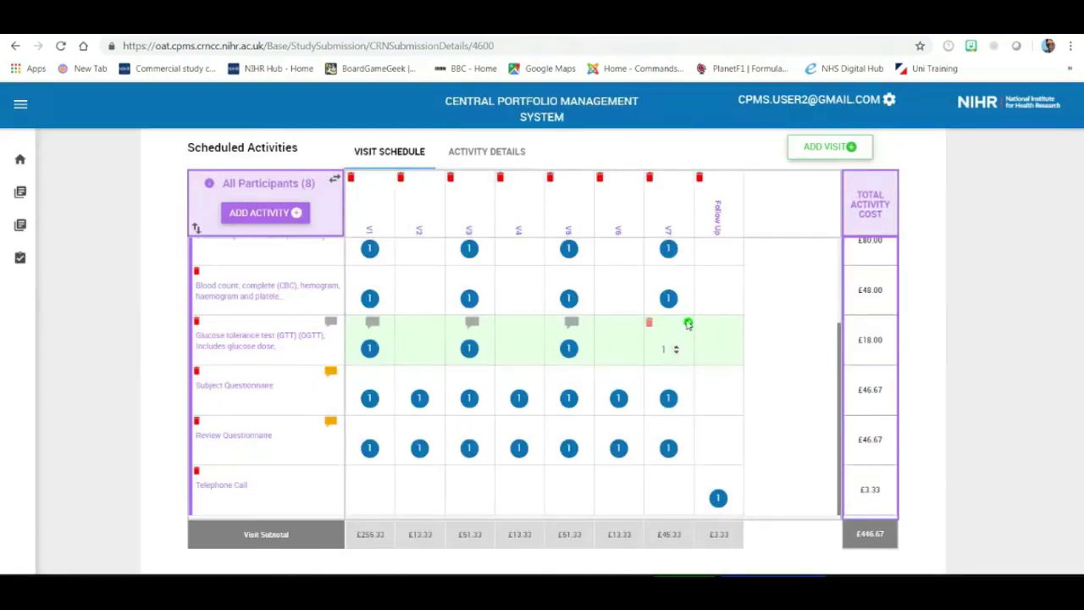
left_click(689, 325)
left_click(545, 182)
key("ctrl+v")
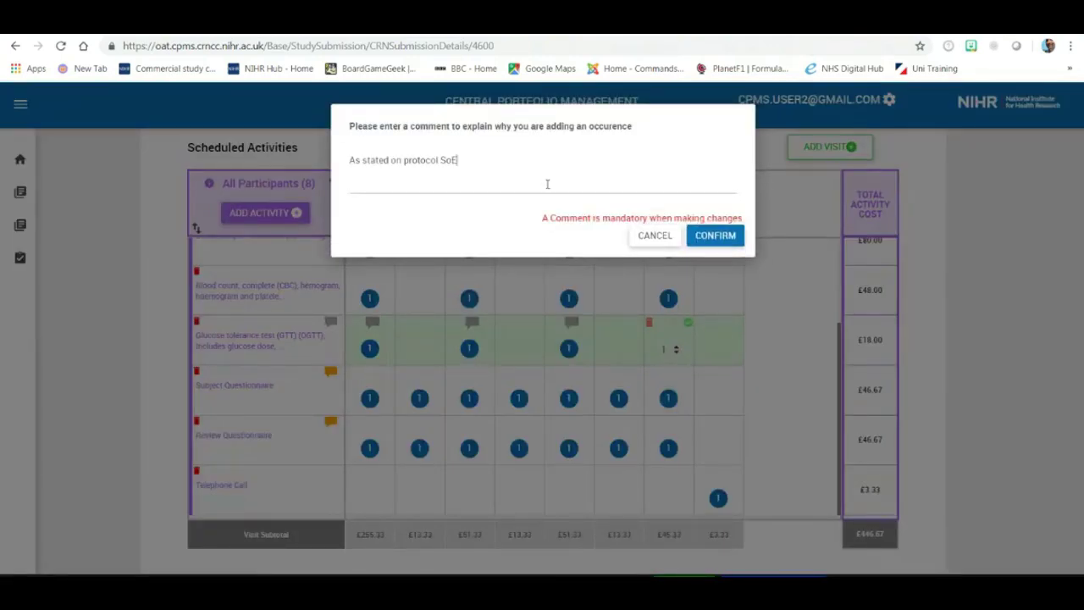
left_click(720, 239)
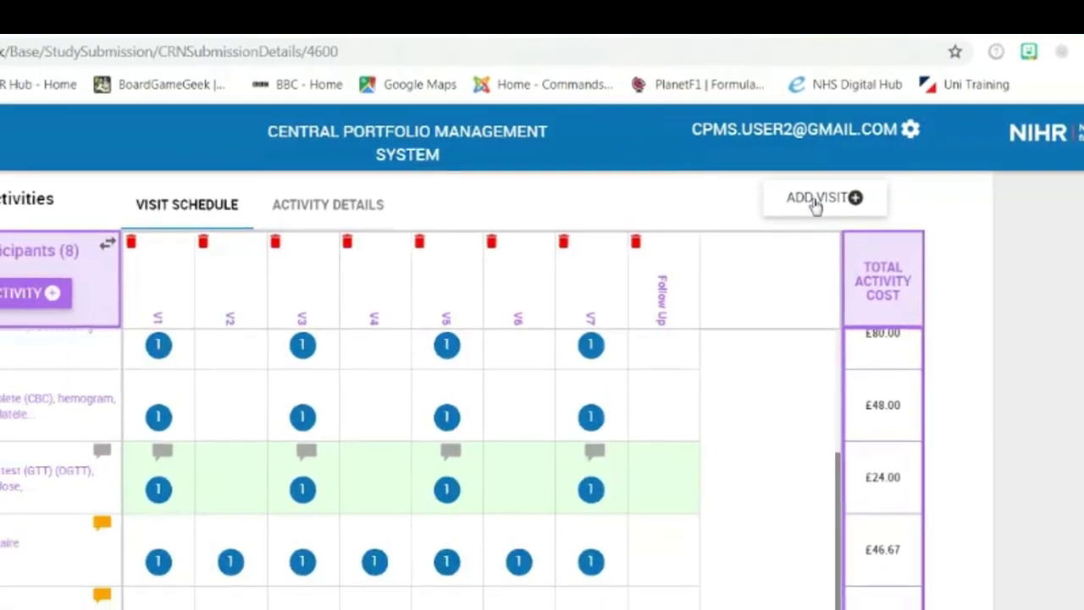
Create a visit labelled "Mid Study Review" with the comment "As stated on protocol SoE".
left_click(694, 208)
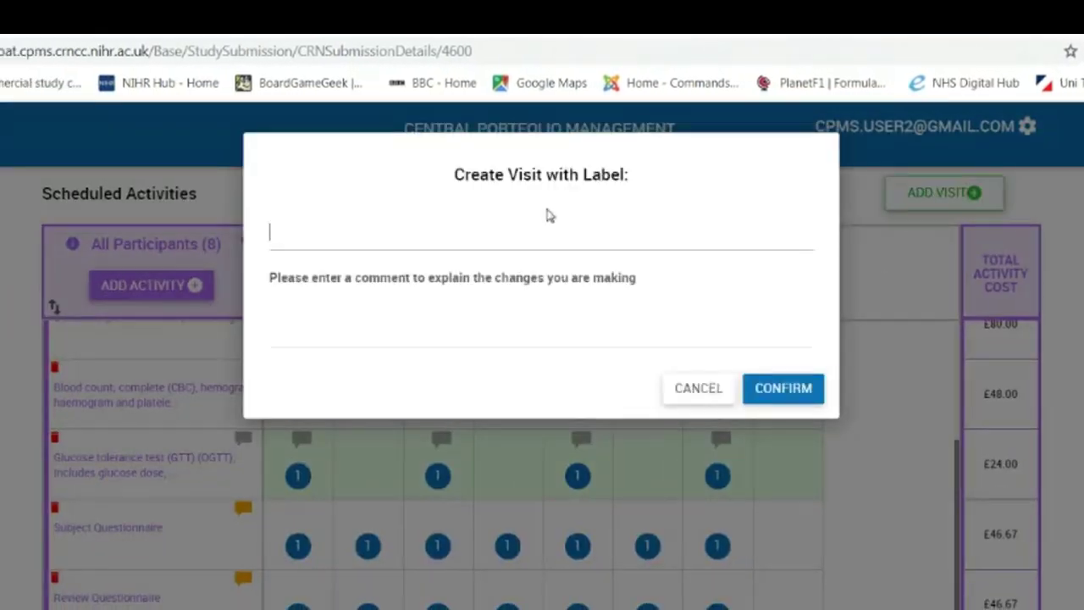
type("Mid Study Review")
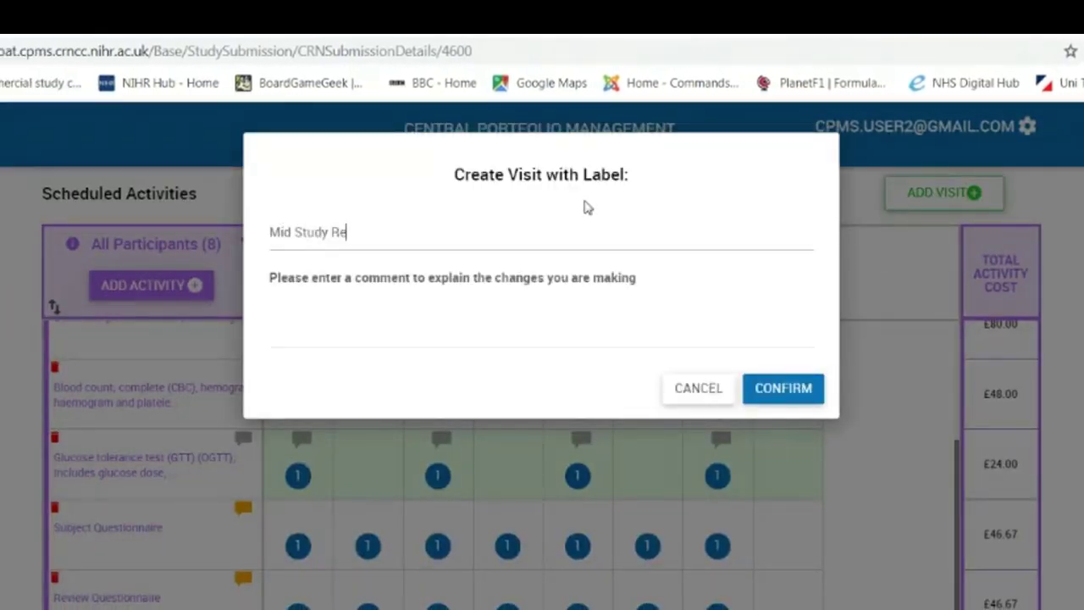
left_click(616, 335)
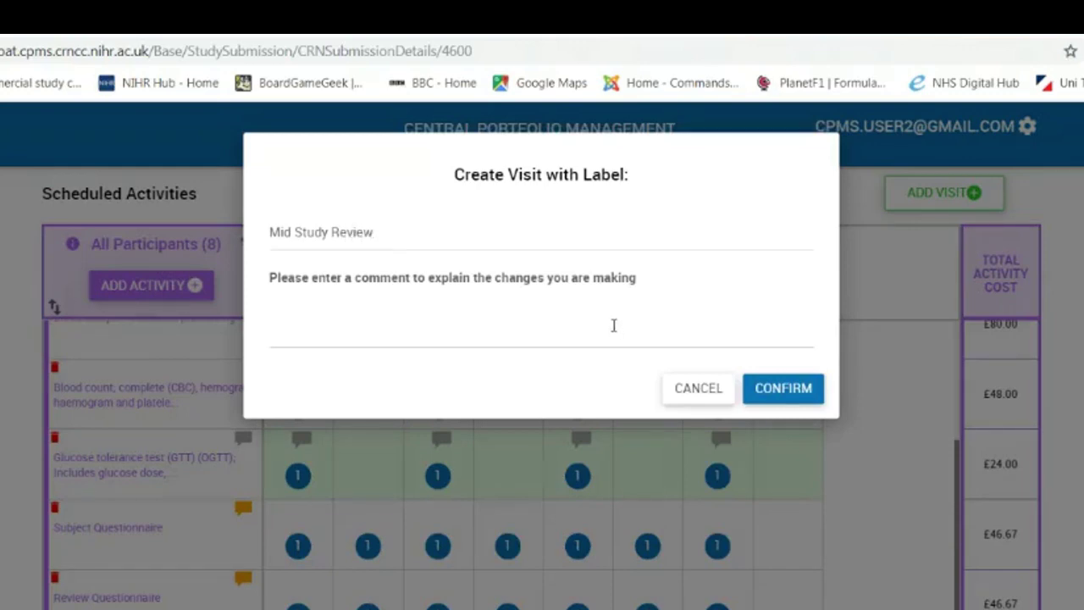
type("As stated on protocol SoE")
left_click(801, 400)
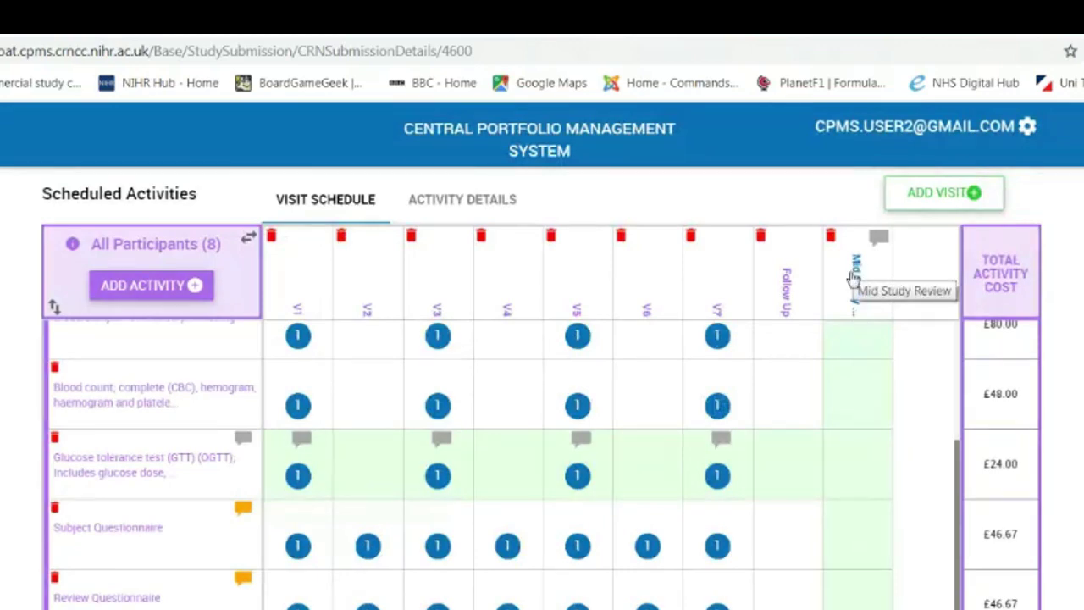
Reorder the visit schedule so Mid Study Review falls between V4 and V5.
left_click(249, 238)
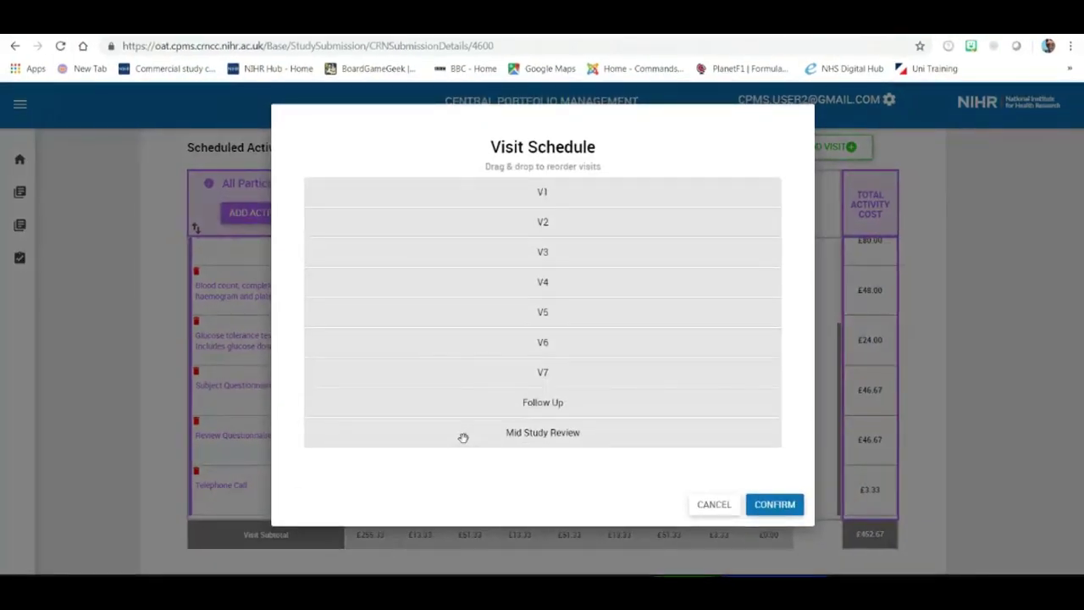
left_click_drag(455, 472, 463, 313)
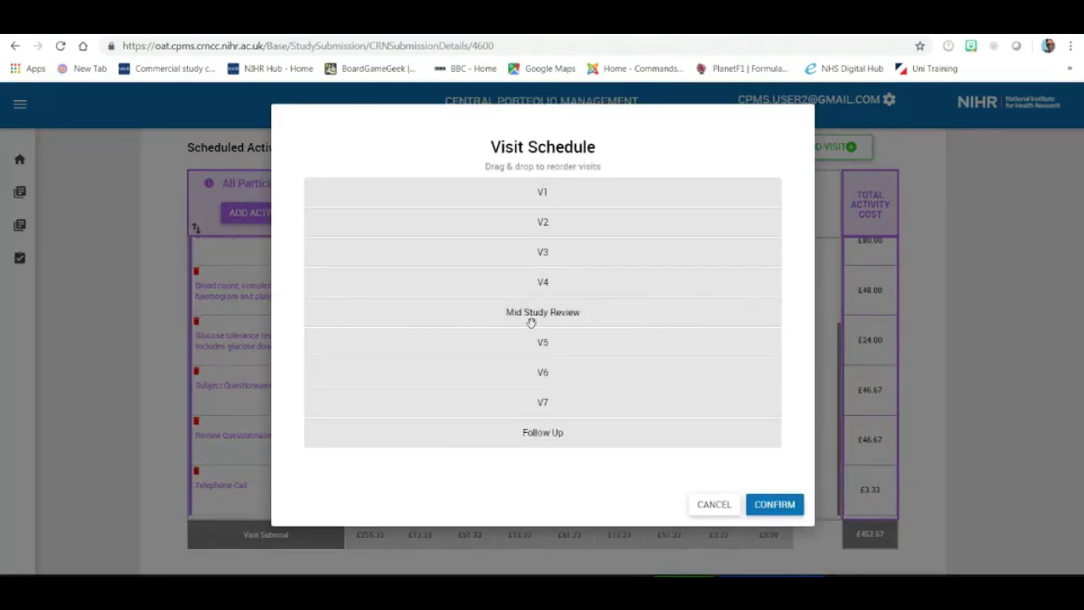
left_click(760, 512)
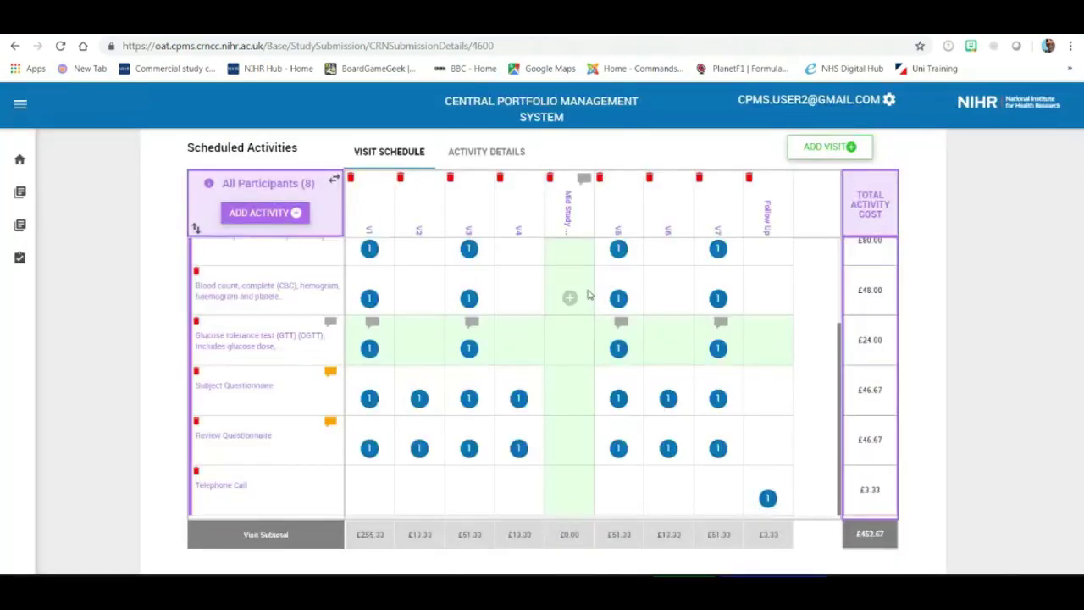
Add one Telephone Call occurrence at the Mid Study Review visit with the comment "As stated on protocol SoE".
left_click(570, 500)
left_click(588, 473)
left_click(508, 175)
type("As stated on protocol SoE")
left_click(712, 237)
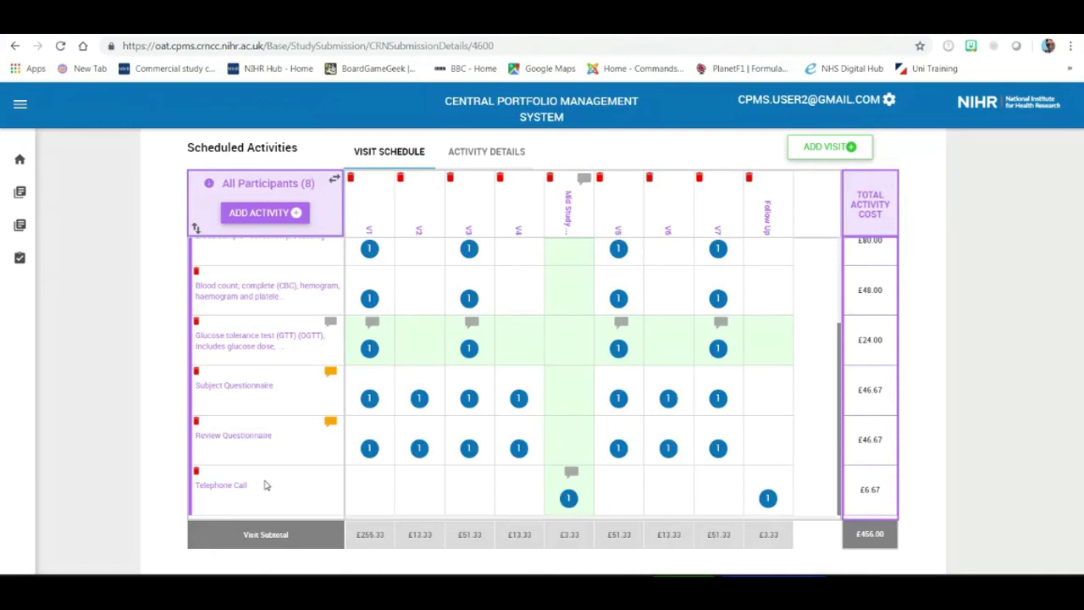
Check the Telephone Call activity's department, staff role and required time, and close its details without changes.
scroll(283, 488, "down", 2)
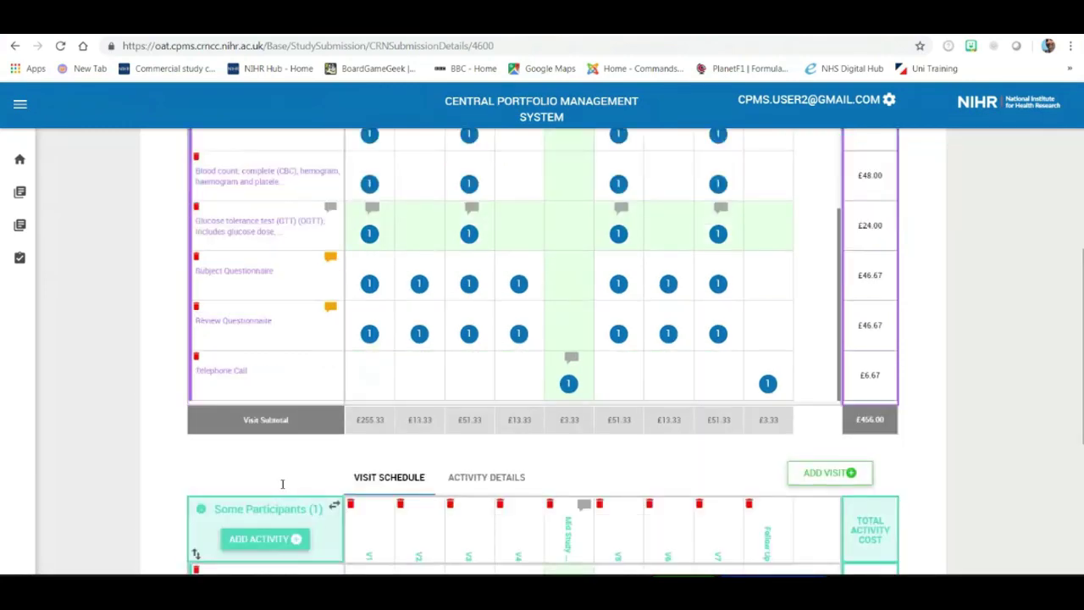
left_click(236, 324)
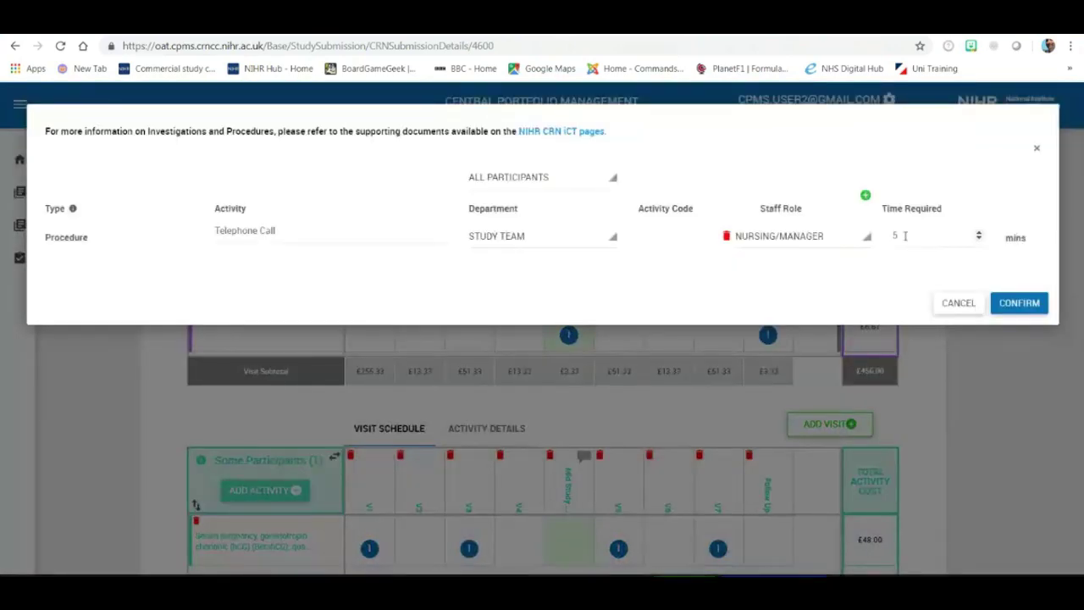
left_click(958, 305)
Start a new unscheduled procedure, search the activity list for "tele", and name the activity manually as "Telephone F/U".
scroll(323, 408, "down", 2)
scroll(323, 408, "down", 2)
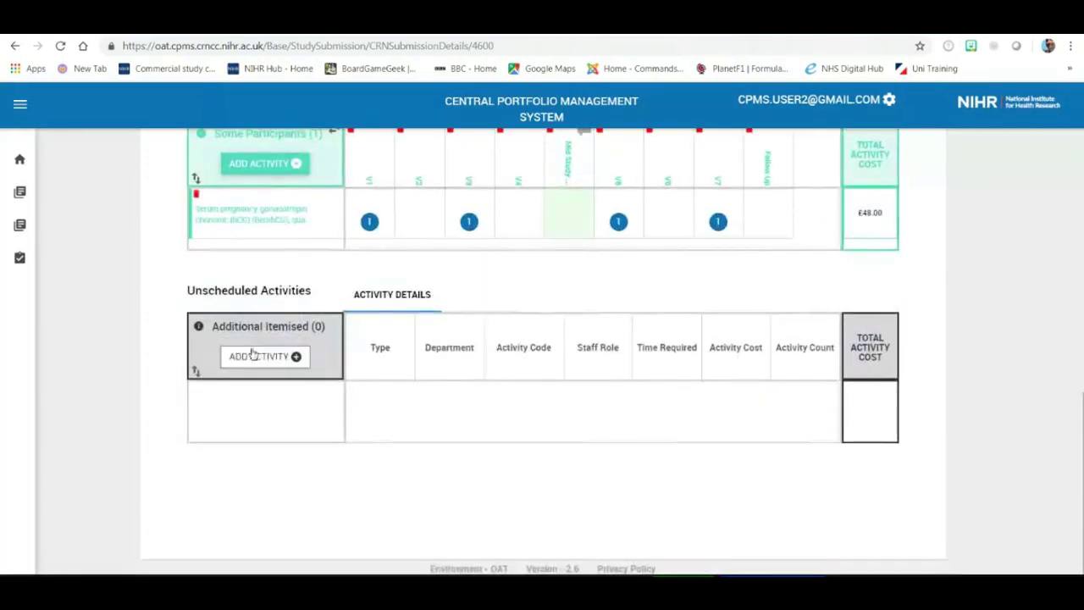
left_click(250, 356)
left_click(170, 243)
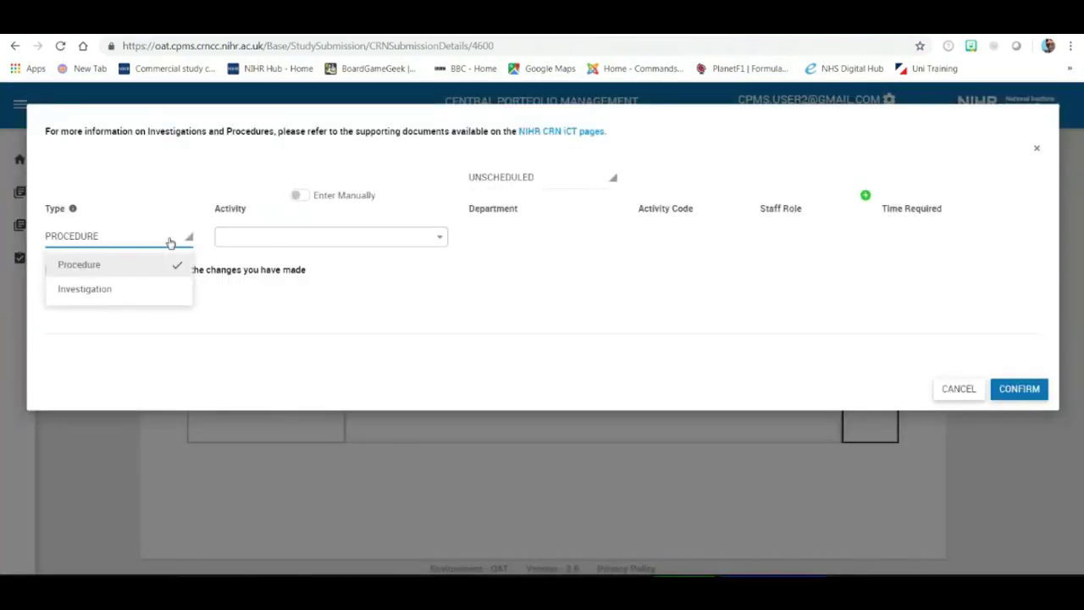
left_click(255, 239)
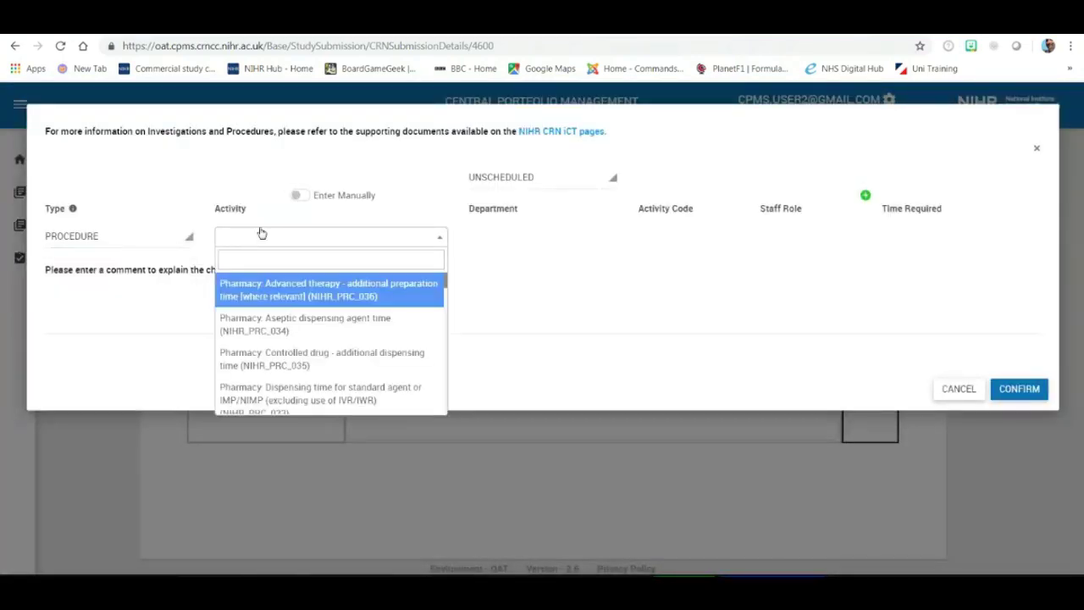
type("tele")
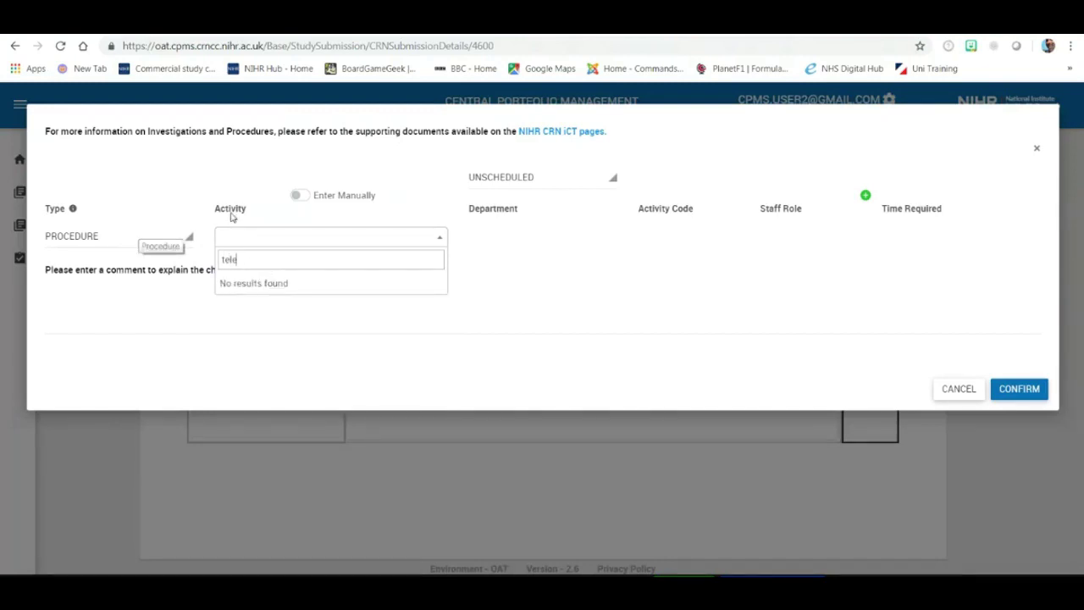
left_click(300, 194)
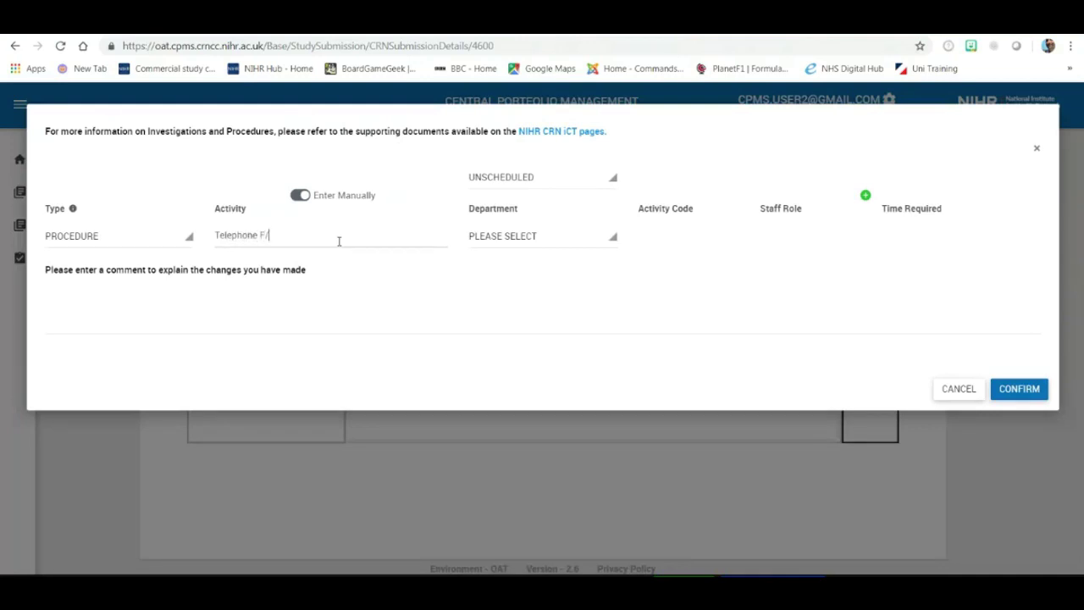
Set the activity's department to Study Team and add a Nursing/Manager staff role requiring 5 minutes.
left_click(496, 237)
scroll(533, 402, "down", 5)
left_click(509, 568)
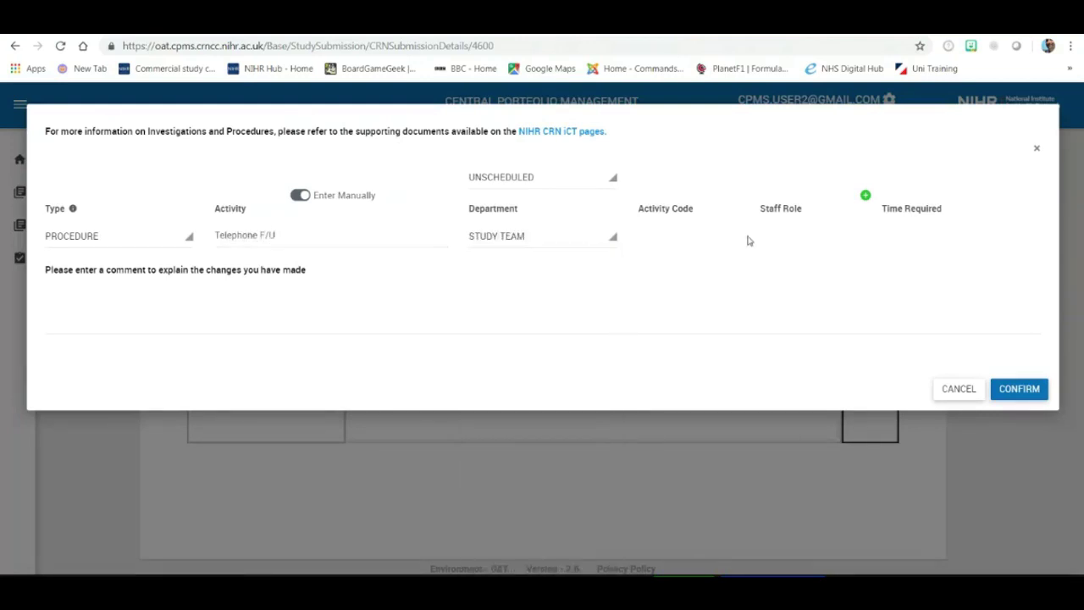
left_click(865, 195)
left_click(856, 236)
left_click(847, 274)
left_click(950, 233)
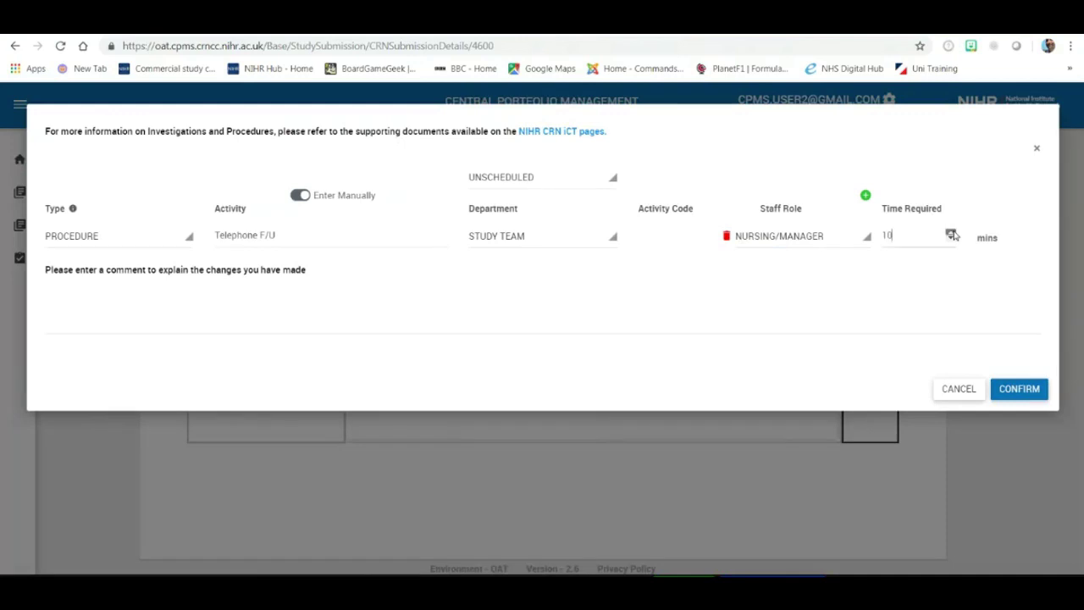
Explain the Telephone F/U addition with the comment "As stated on protocol SoE" and save the activity.
left_click(1016, 394)
type("As stated on protocol SoE")
left_click(1020, 403)
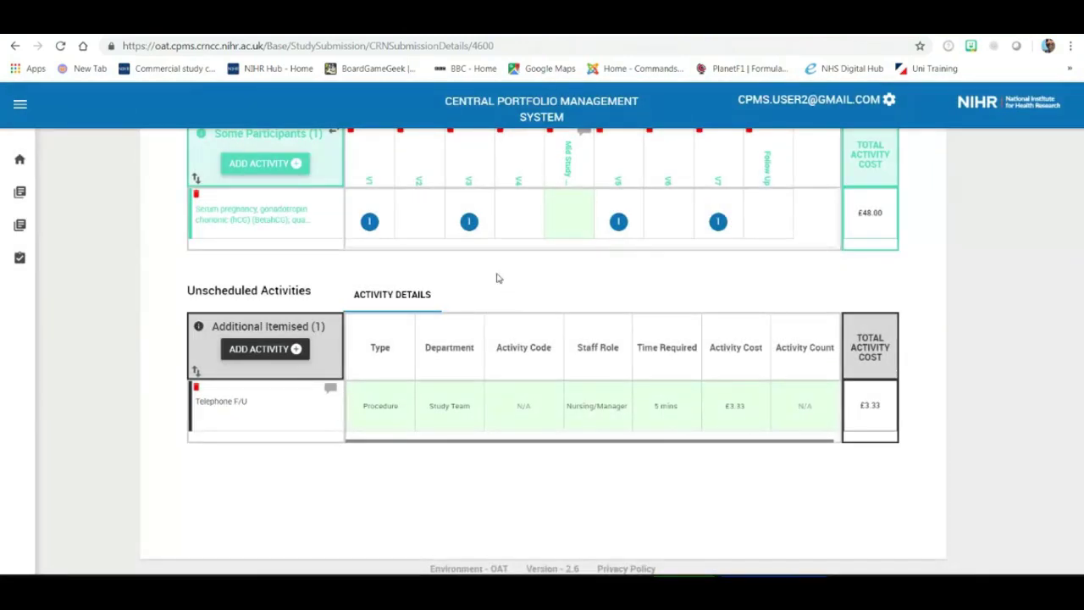
Add the CRF/eCRF completion procedure (NIHR_PRC_026) for all participants with the comment "As stated on protocol SoE".
scroll(497, 277, "up", 5)
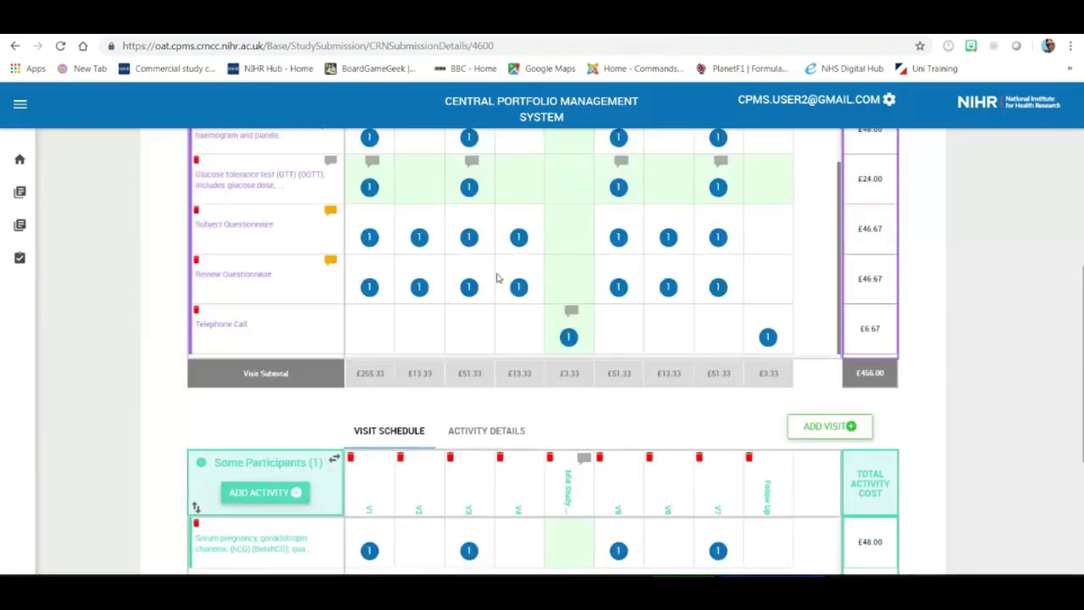
scroll(475, 269, "down", 1)
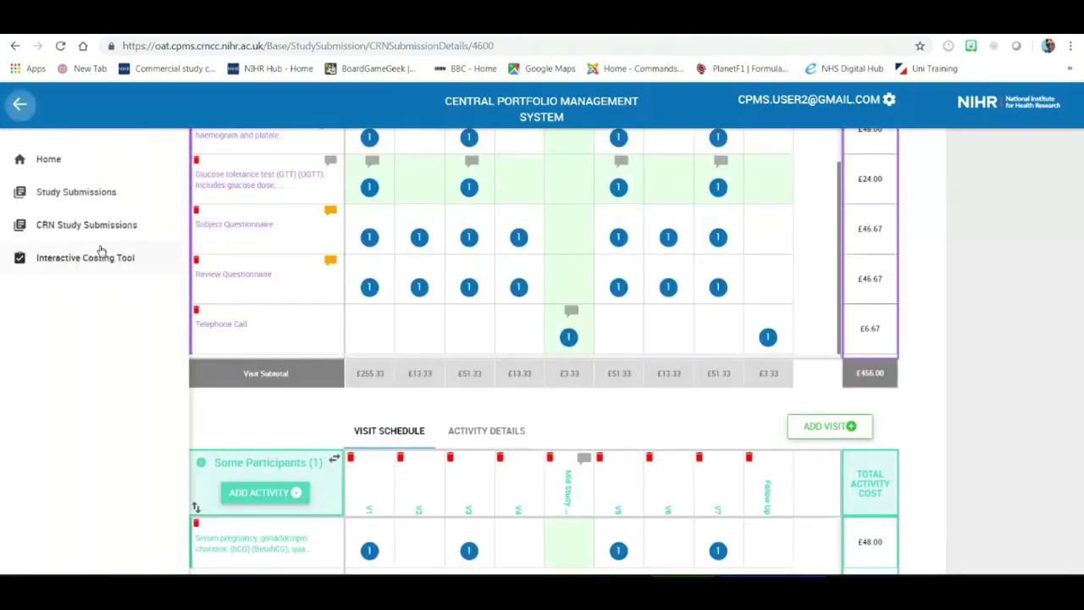
scroll(211, 254, "up", 2)
left_click(259, 216)
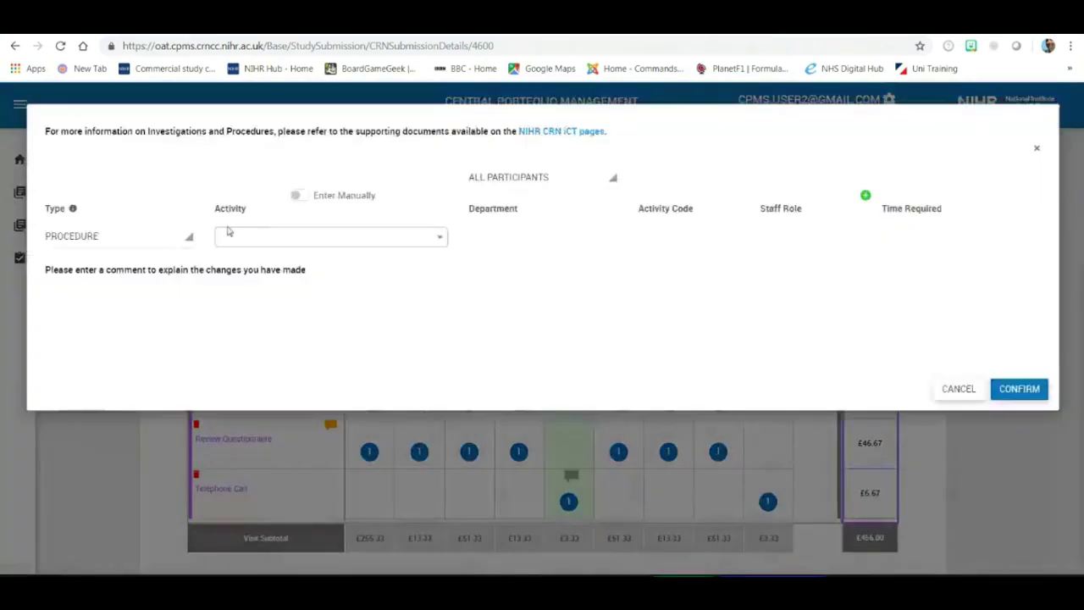
left_click(303, 244)
type("crf")
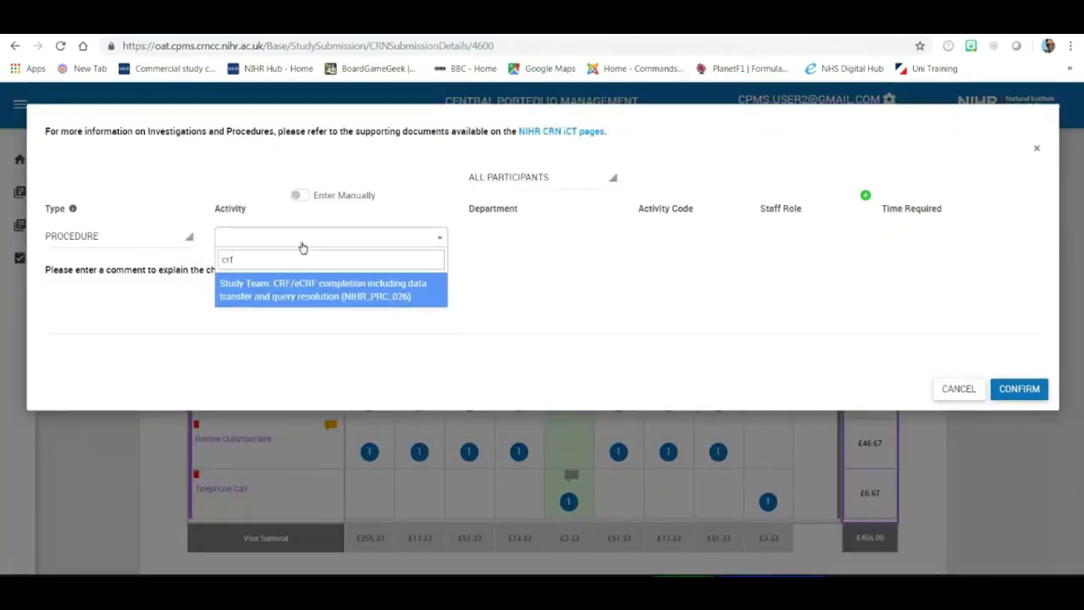
left_click(306, 296)
left_click(680, 341)
type("As stated in protocol SoE")
left_click(1019, 419)
Add one CRF/eCRF completion occurrence at each of V1 and V2, commenting "As stated on protocol SoE".
scroll(249, 435, "down", 2)
left_click(370, 336)
left_click(389, 311)
type("As stated in protocol")
left_click(712, 237)
left_click(439, 314)
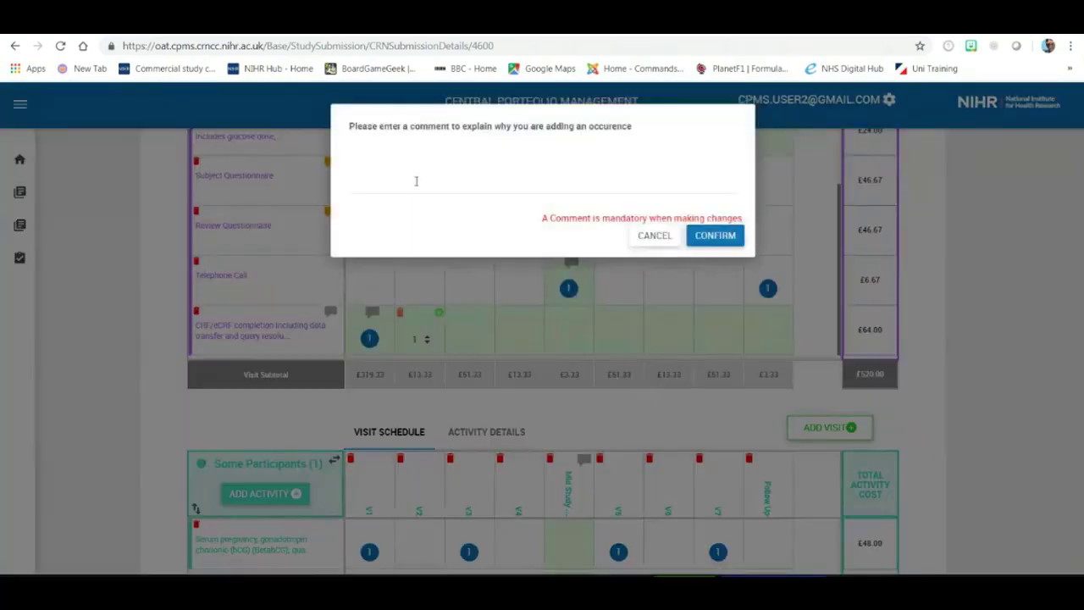
type("As stated in protocol")
left_click(711, 236)
Add one CRF/eCRF completion occurrence at each of V3 and V4, commenting "As stated on protocol SoE".
left_click(470, 337)
left_click(489, 311)
type("As stated on protocol SoE")
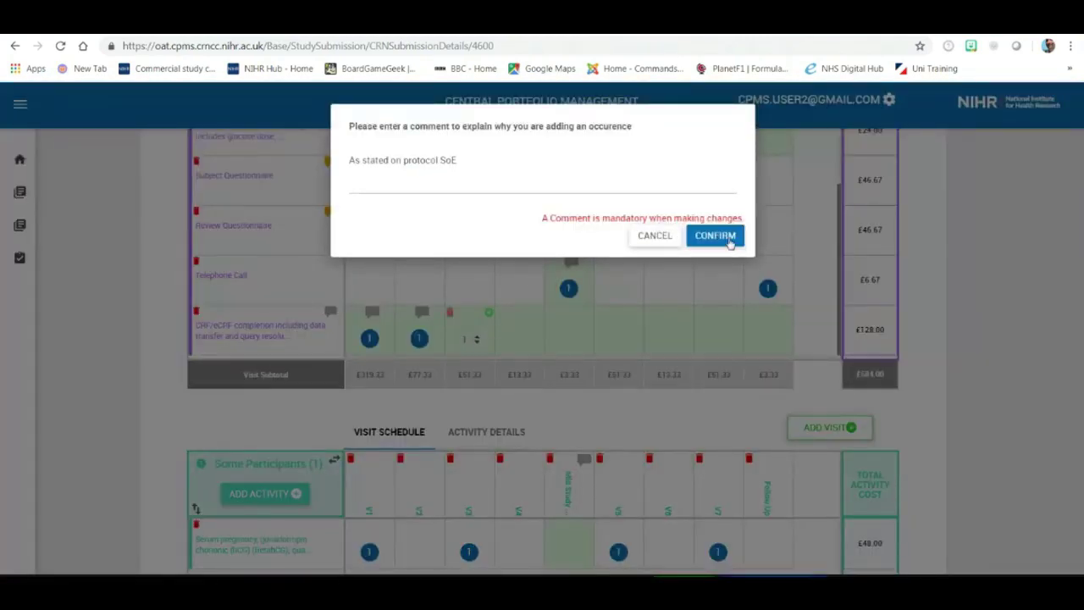
left_click(715, 237)
left_click(521, 338)
left_click(539, 313)
left_click(480, 186)
type("As stated on protocol SoE")
left_click(716, 236)
Add one CRF/eCRF completion occurrence at Mid Study Review and one at V5, commenting "As stated on protocol SoE".
left_click(570, 338)
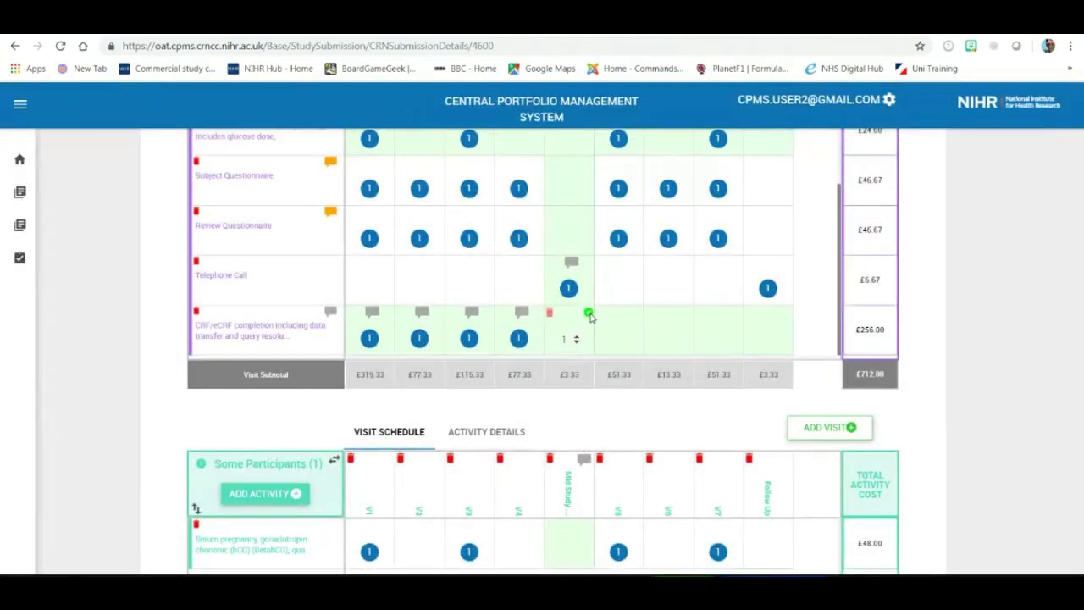
left_click(588, 314)
left_click(474, 180)
type("As stated on protocol SoE")
left_click(715, 236)
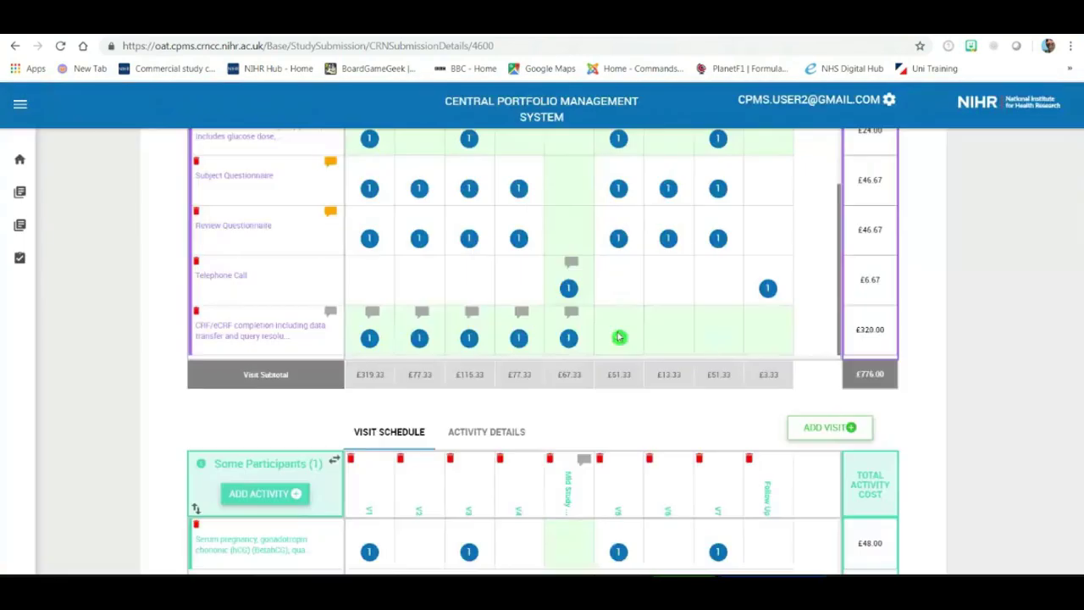
left_click(619, 338)
left_click(639, 314)
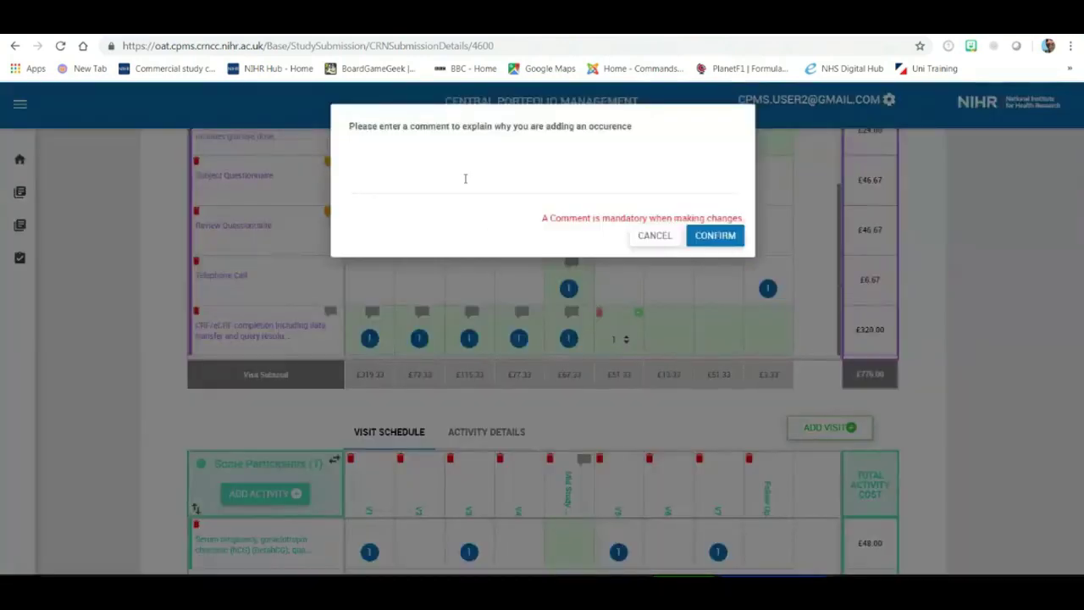
left_click(465, 177)
type("As stated on protocol SoE")
left_click(716, 237)
Add one CRF/eCRF completion occurrence at each of V6 and V7, commenting "As stated on protocol SoE".
left_click(667, 340)
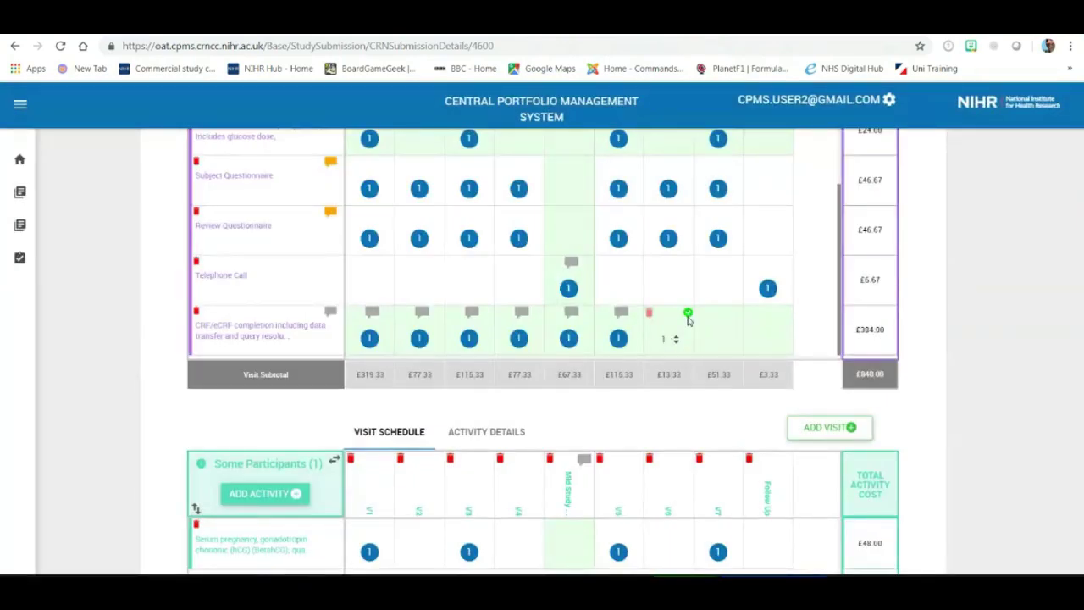
left_click(688, 313)
left_click(398, 179)
type("As stated on protocol SoE")
left_click(716, 236)
left_click(719, 339)
left_click(737, 313)
left_click(568, 185)
type("As stated on protocol SoE")
left_click(715, 237)
Add one CRF/eCRF completion occurrence at the Follow Up visit with the comment "As stated on protocol SoE".
left_click(768, 339)
left_click(788, 312)
left_click(556, 189)
type("As stated on protocol SoE")
left_click(716, 236)
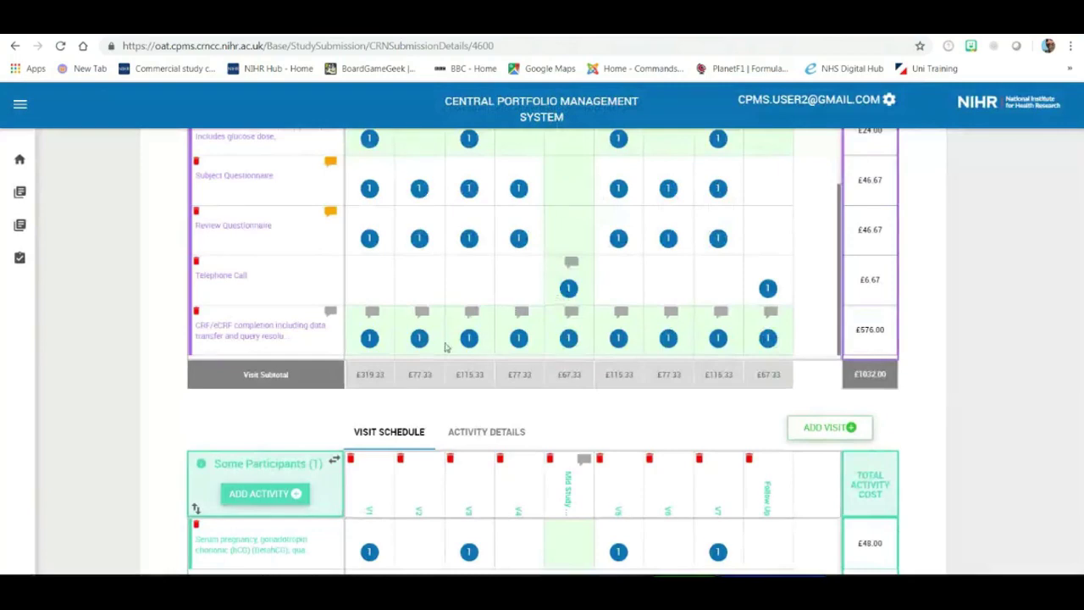
Add the CRF/eCRF completion procedure (NIHR_PRC_026) to the unscheduled activities with the comment "As stated on protocol SoE".
scroll(385, 406, "down", 4)
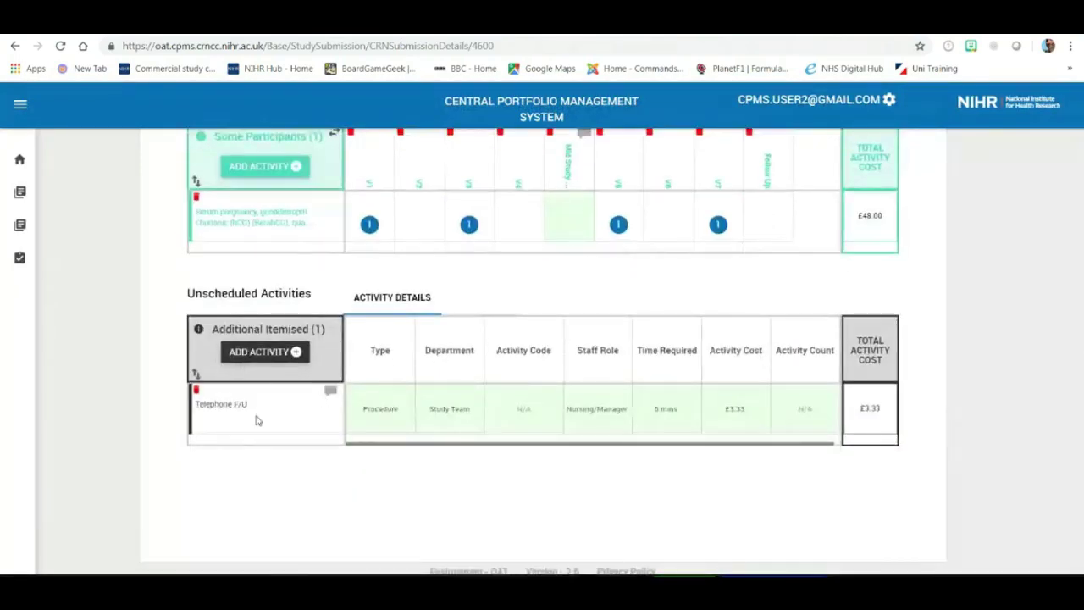
left_click(264, 355)
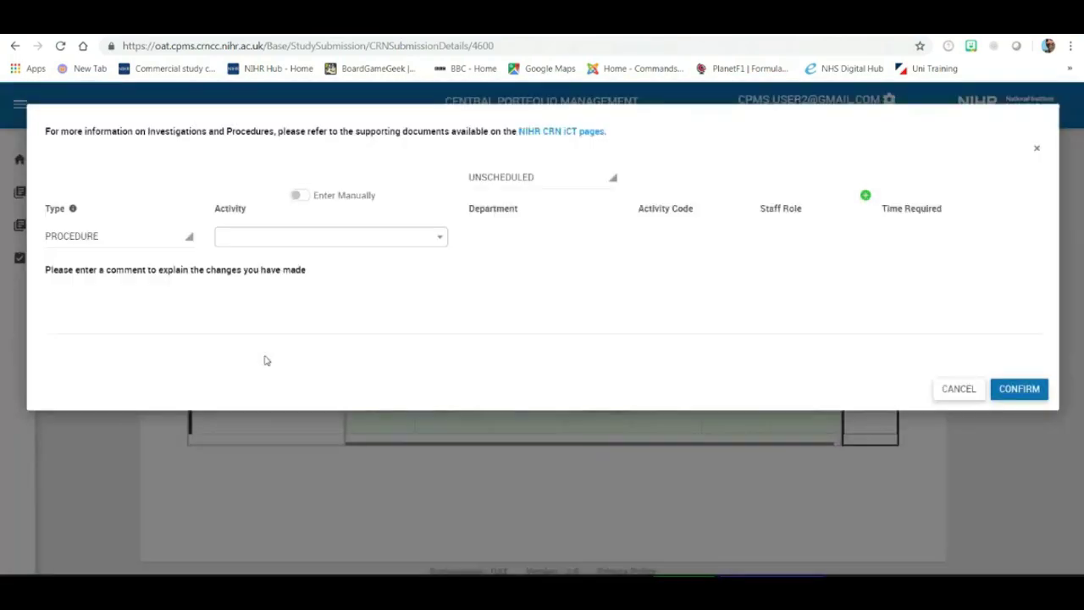
left_click(300, 238)
type("crf")
key("Return")
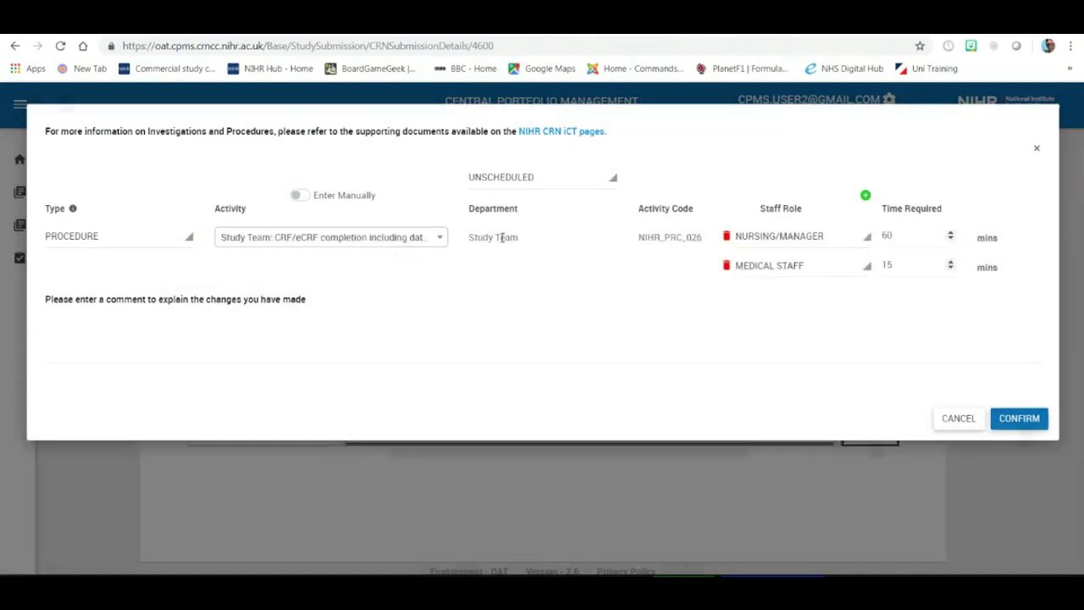
left_click(446, 342)
type("As stated in protocol SoE")
left_click(1021, 418)
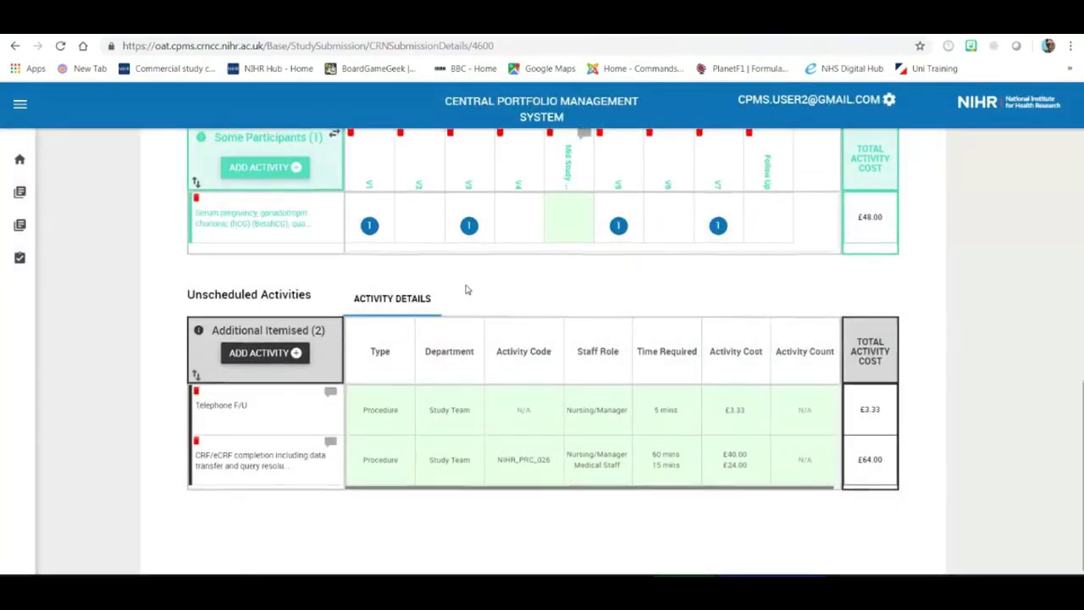
Compare the updated costing schedule with the BADGER schedule of events in Excel and return to CPMS in Chrome.
scroll(467, 288, "up", 3)
scroll(466, 288, "up", 5)
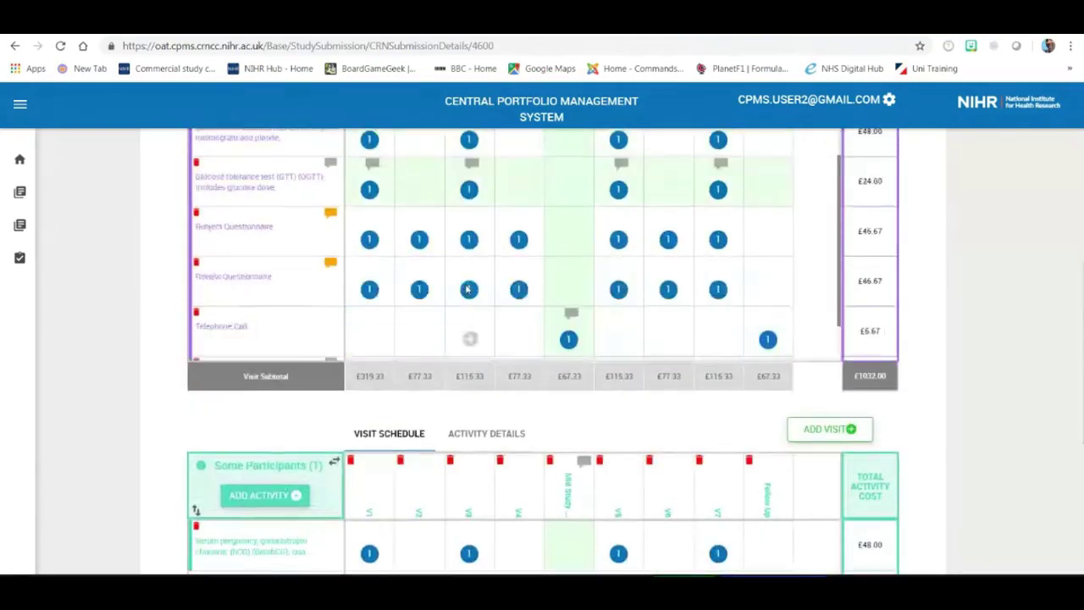
scroll(155, 284, "down", 3)
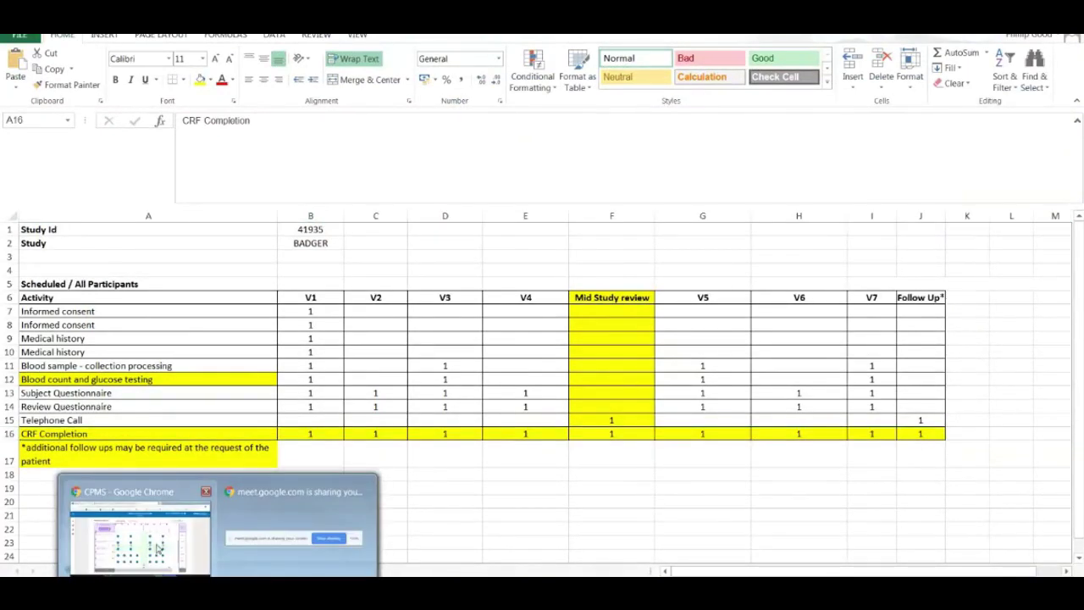
left_click(157, 548)
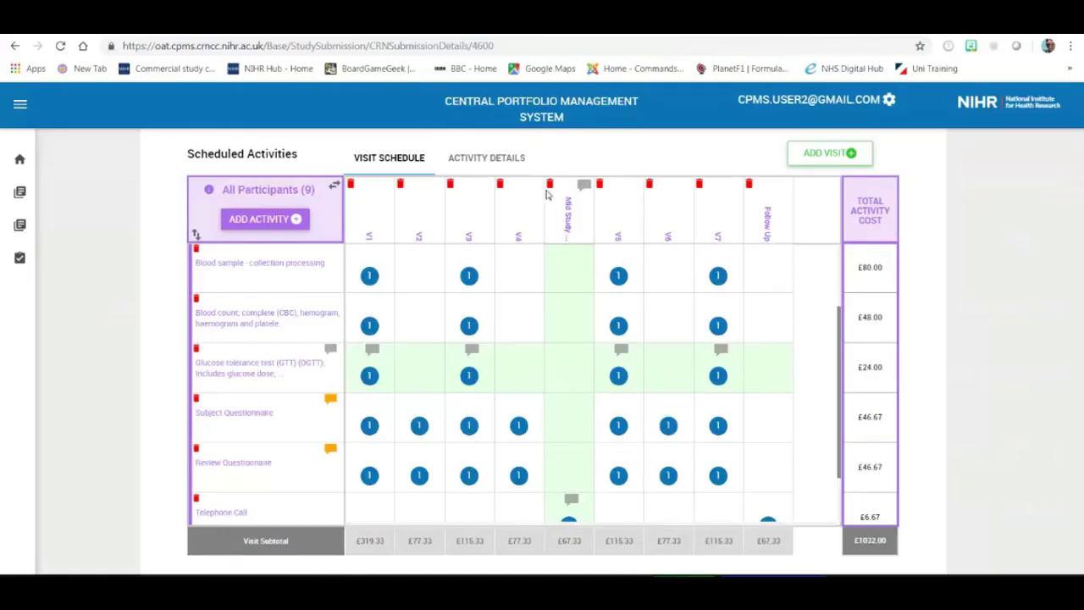
Mark the Study Resource Review service as complete in the BADGER submission's status details.
scroll(464, 224, "up", 4)
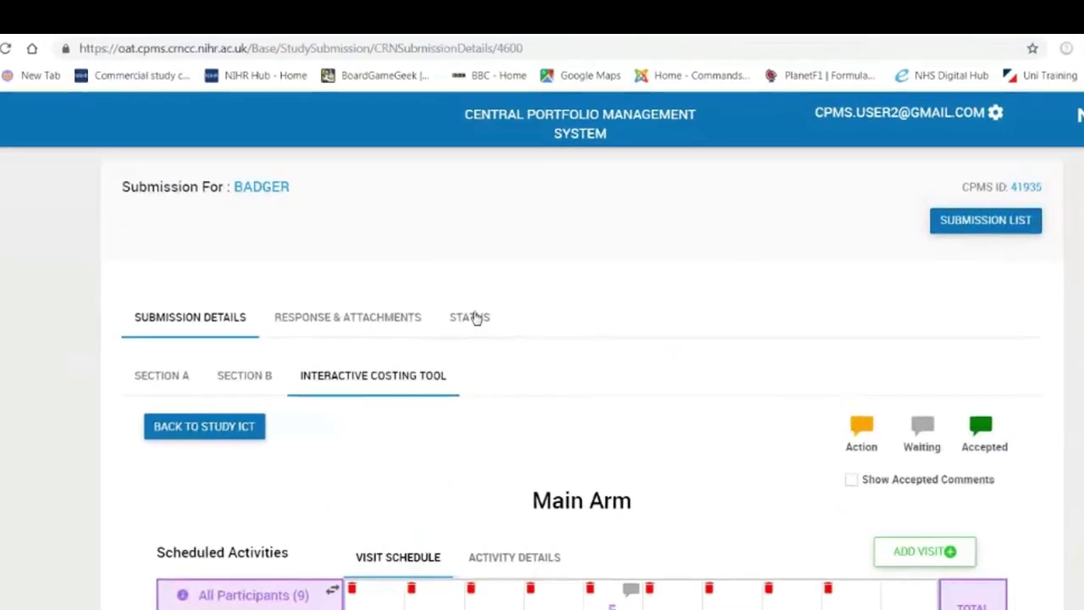
left_click(472, 317)
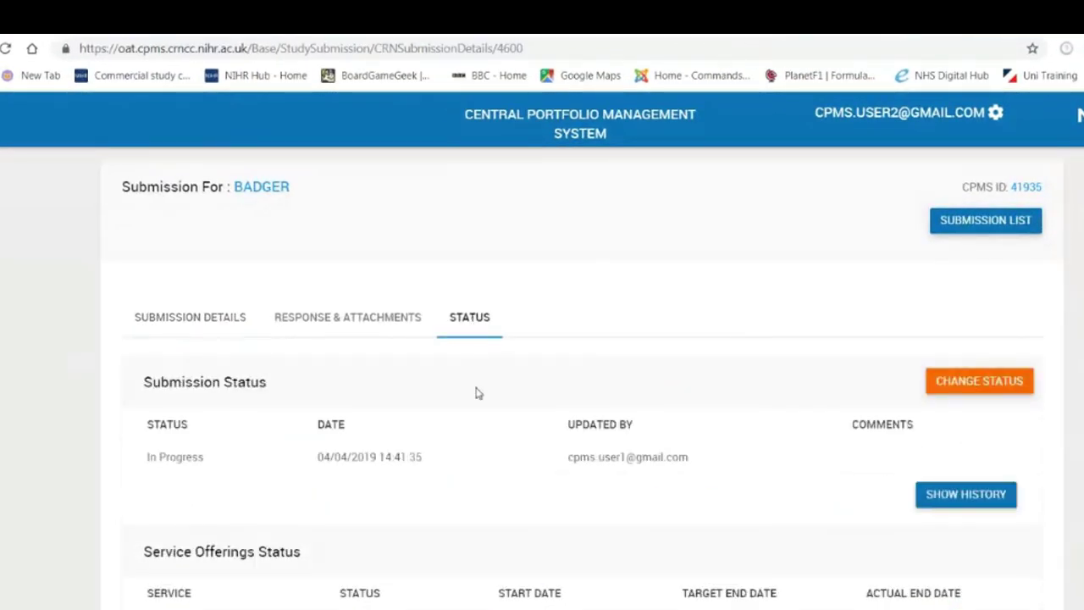
scroll(474, 409, "down", 2)
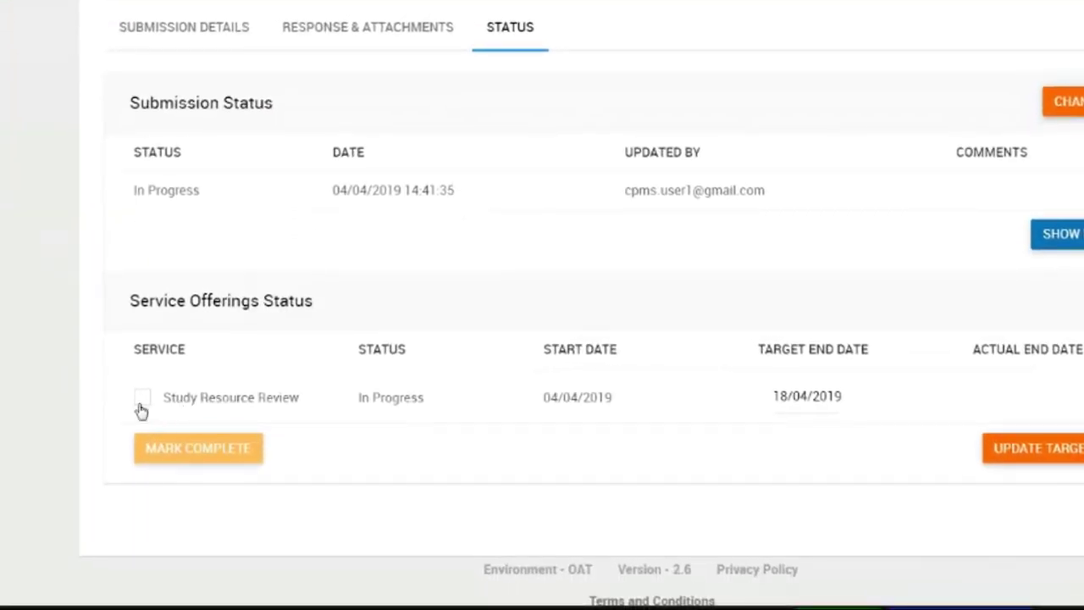
left_click(142, 405)
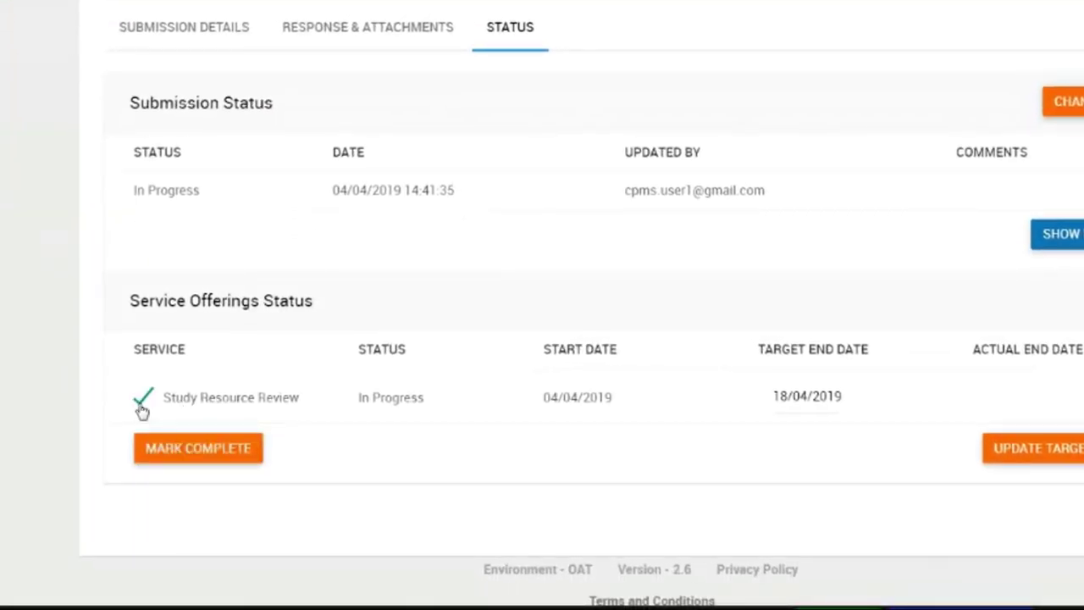
left_click(197, 449)
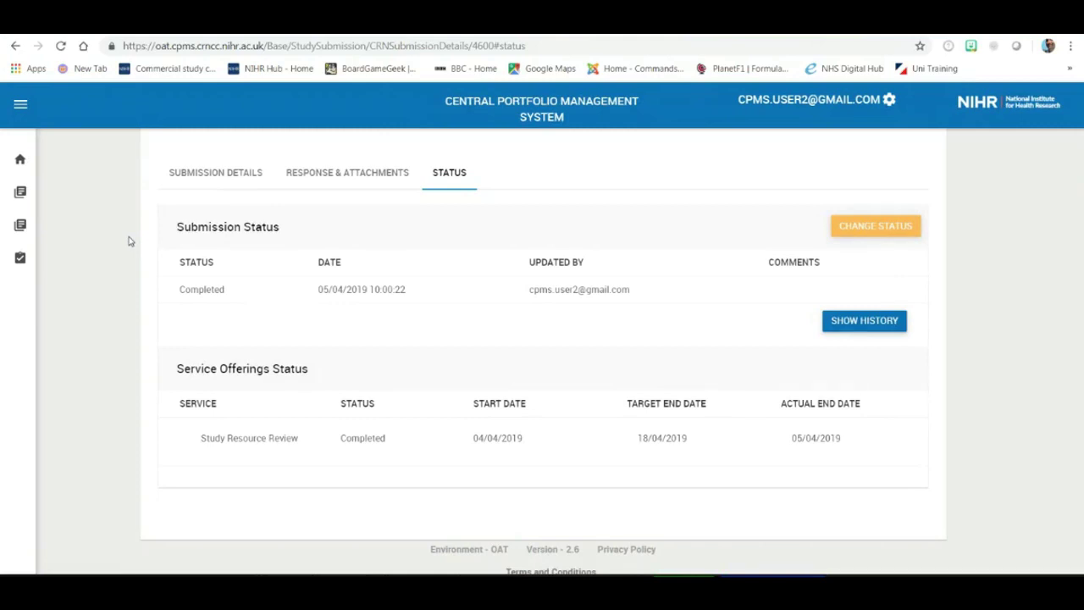
Open the list of CRN study submissions.
mouse_move(25, 255)
left_click(26, 224)
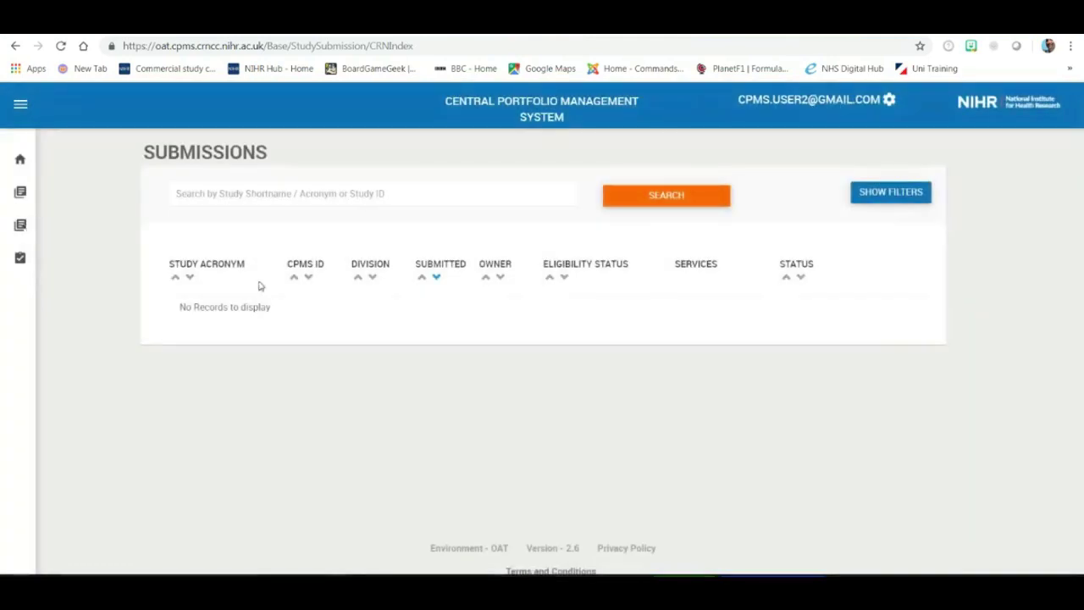